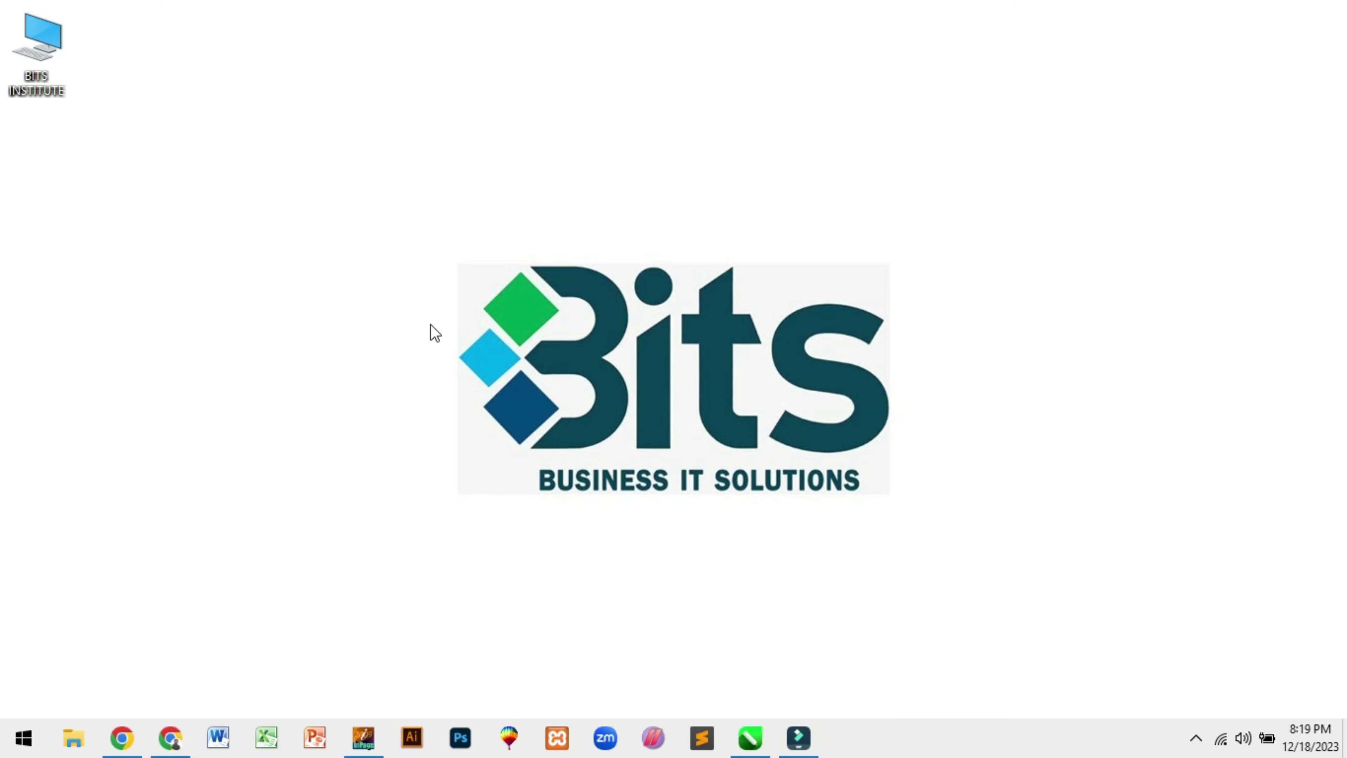
Search the Start menu for 'EXCE' and launch Microsoft Excel 2010 to a blank Book1
{"action": "left_click", "coordinate": [23, 738]}
{"action": "type", "text": "EXCE"}
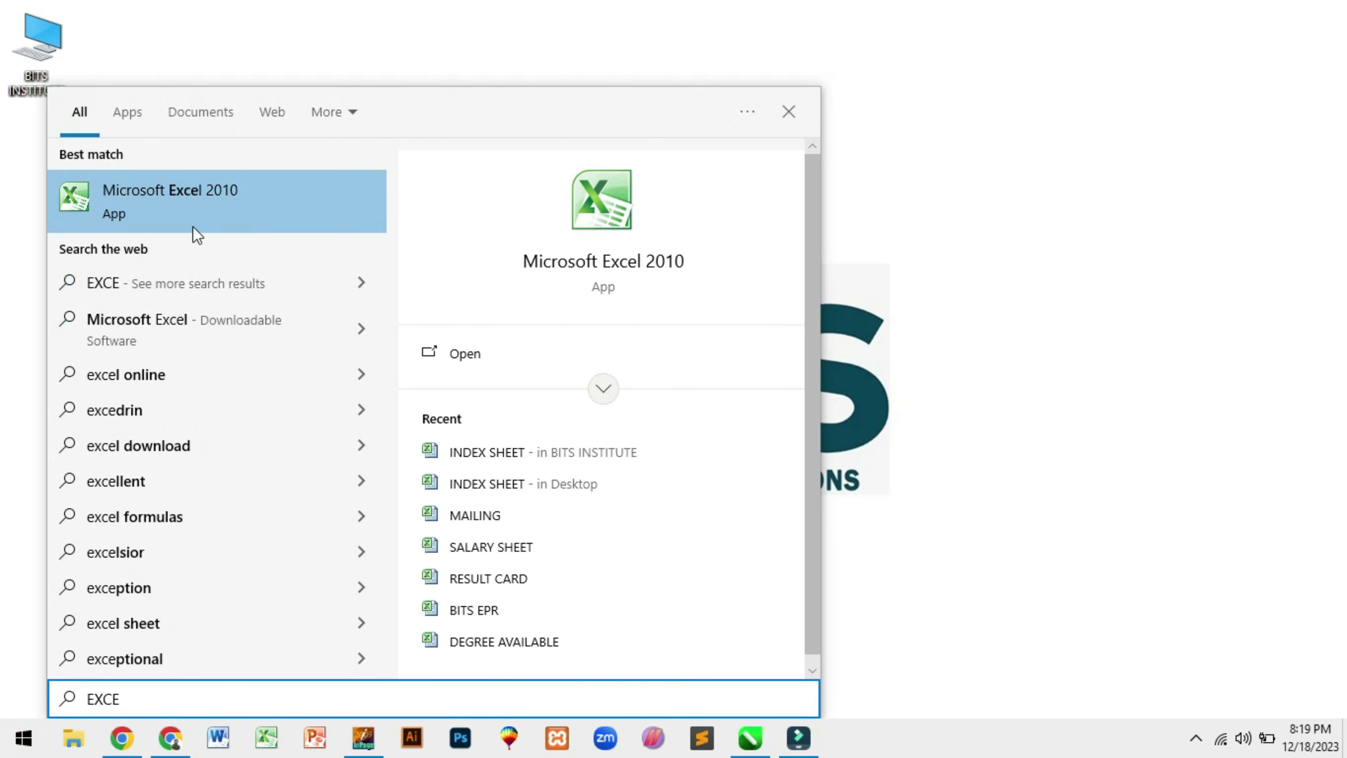
{"action": "left_click", "coordinate": [206, 222]}
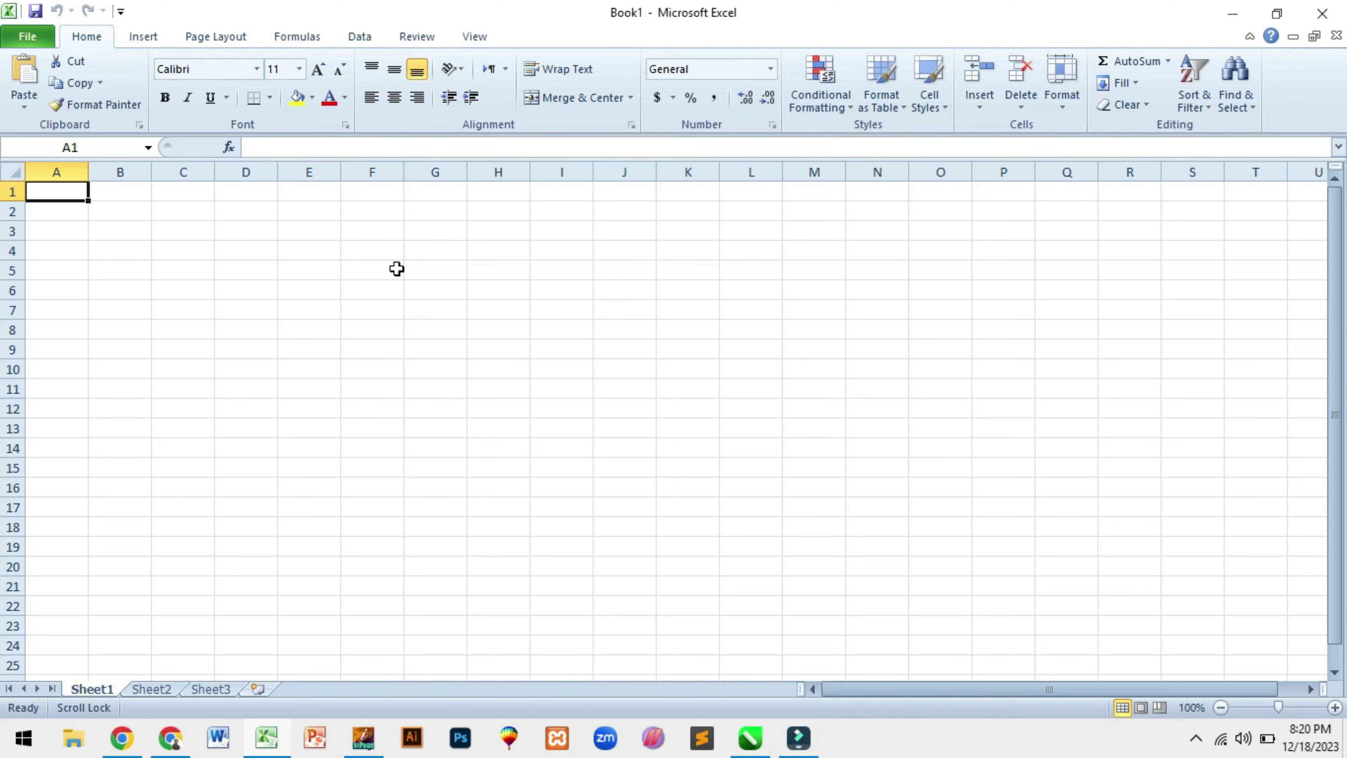
{"action": "scroll", "coordinate": [397, 269], "scroll_direction": "up", "scroll_amount": 5, "text": "ctrl"}
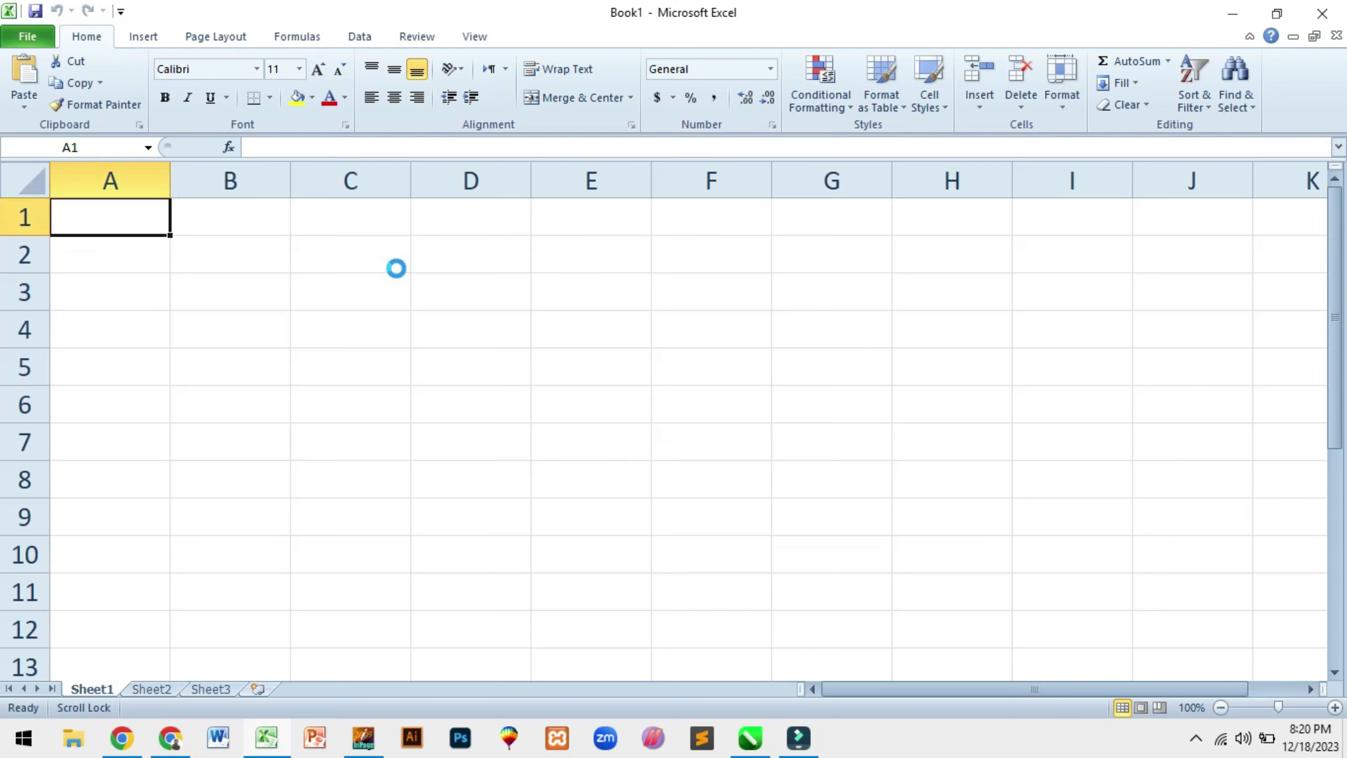
{"action": "scroll", "coordinate": [401, 312], "scroll_direction": "down", "scroll_amount": 5, "text": "ctrl"}
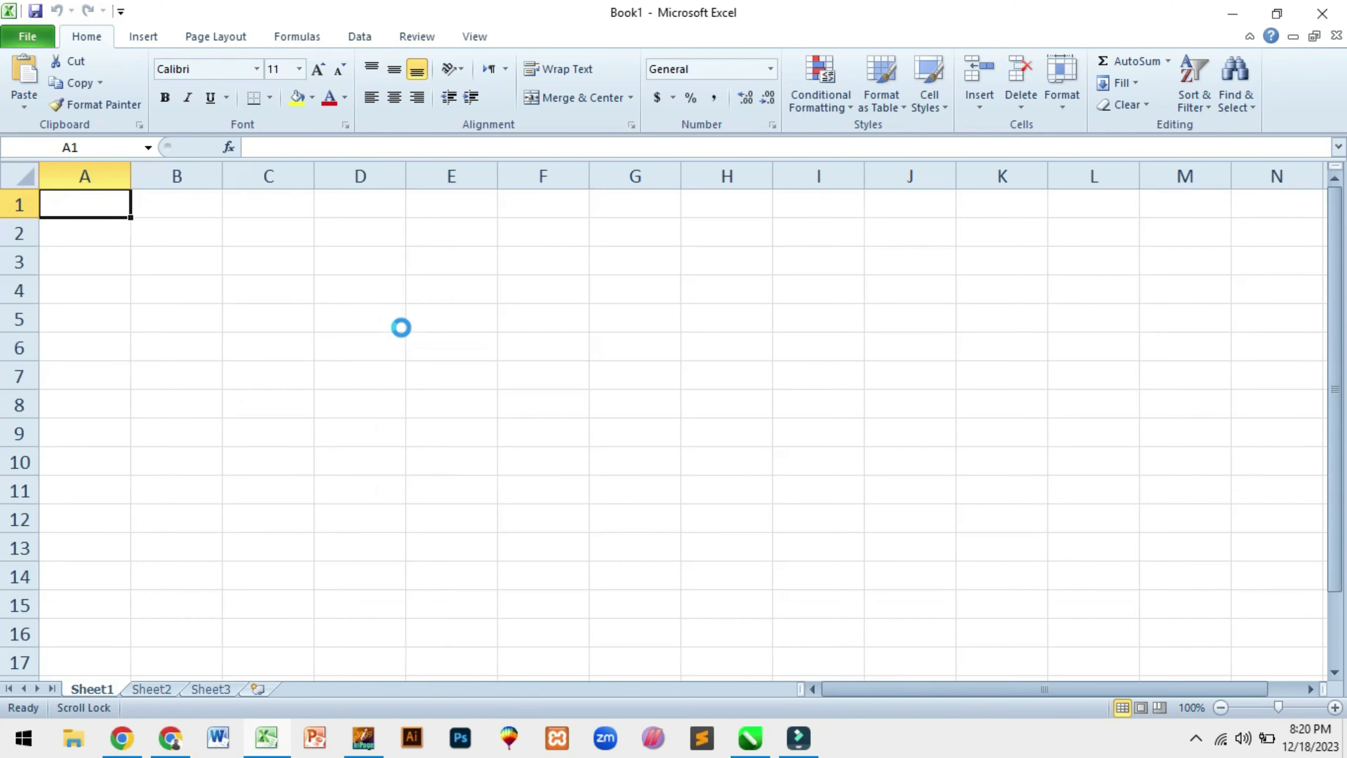
{"action": "scroll", "coordinate": [401, 327], "scroll_direction": "down", "scroll_amount": 2, "text": "ctrl"}
{"action": "scroll", "coordinate": [401, 328], "scroll_direction": "up", "scroll_amount": 4, "text": "ctrl"}
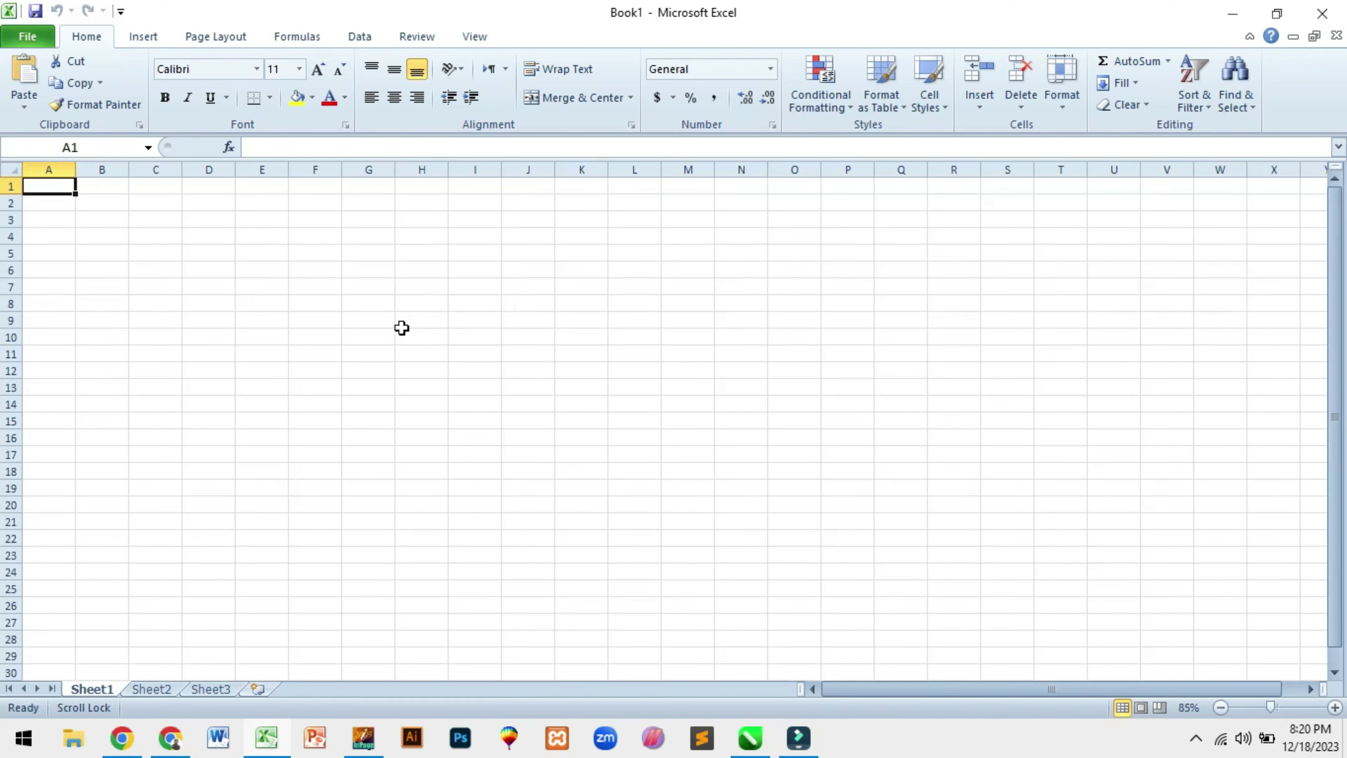
{"action": "scroll", "coordinate": [401, 327], "scroll_direction": "up", "scroll_amount": 1, "text": "ctrl"}
{"action": "scroll", "coordinate": [401, 327], "scroll_direction": "up", "scroll_amount": 1, "text": "ctrl"}
{"action": "scroll", "coordinate": [401, 327], "scroll_direction": "down", "scroll_amount": 1, "text": "ctrl"}
{"action": "scroll", "coordinate": [401, 327], "scroll_direction": "down", "scroll_amount": 1, "text": "ctrl"}
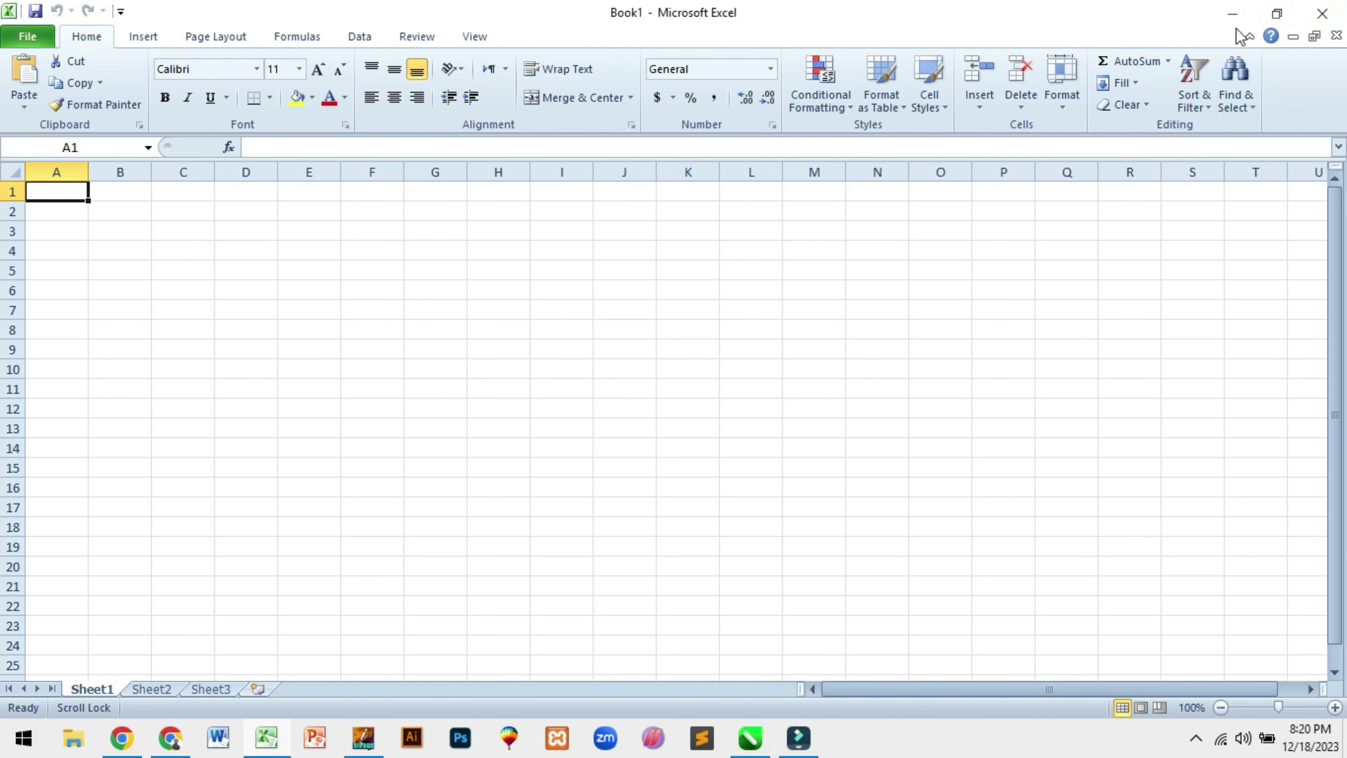
{"action": "left_click", "coordinate": [1312, 20]}
{"action": "left_click", "coordinate": [1277, 14]}
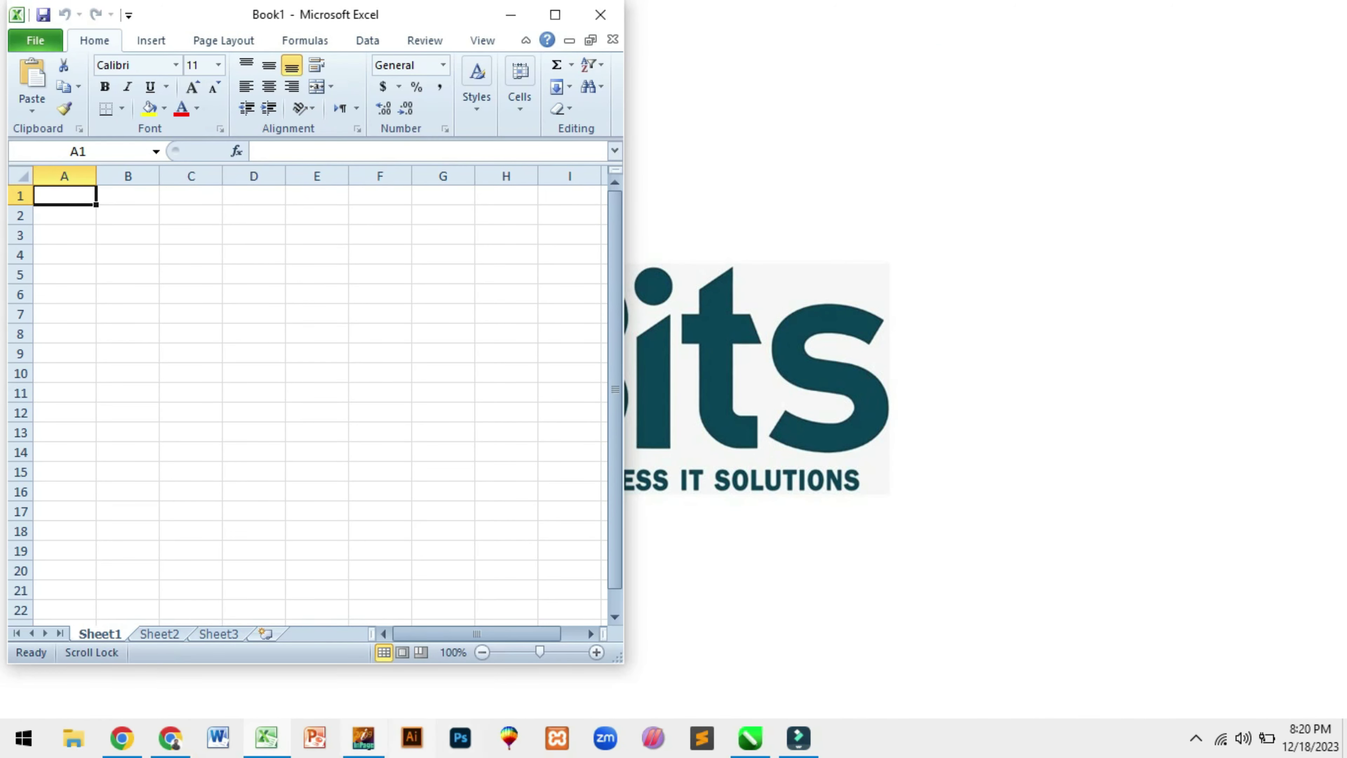
{"action": "left_click", "coordinate": [227, 747]}
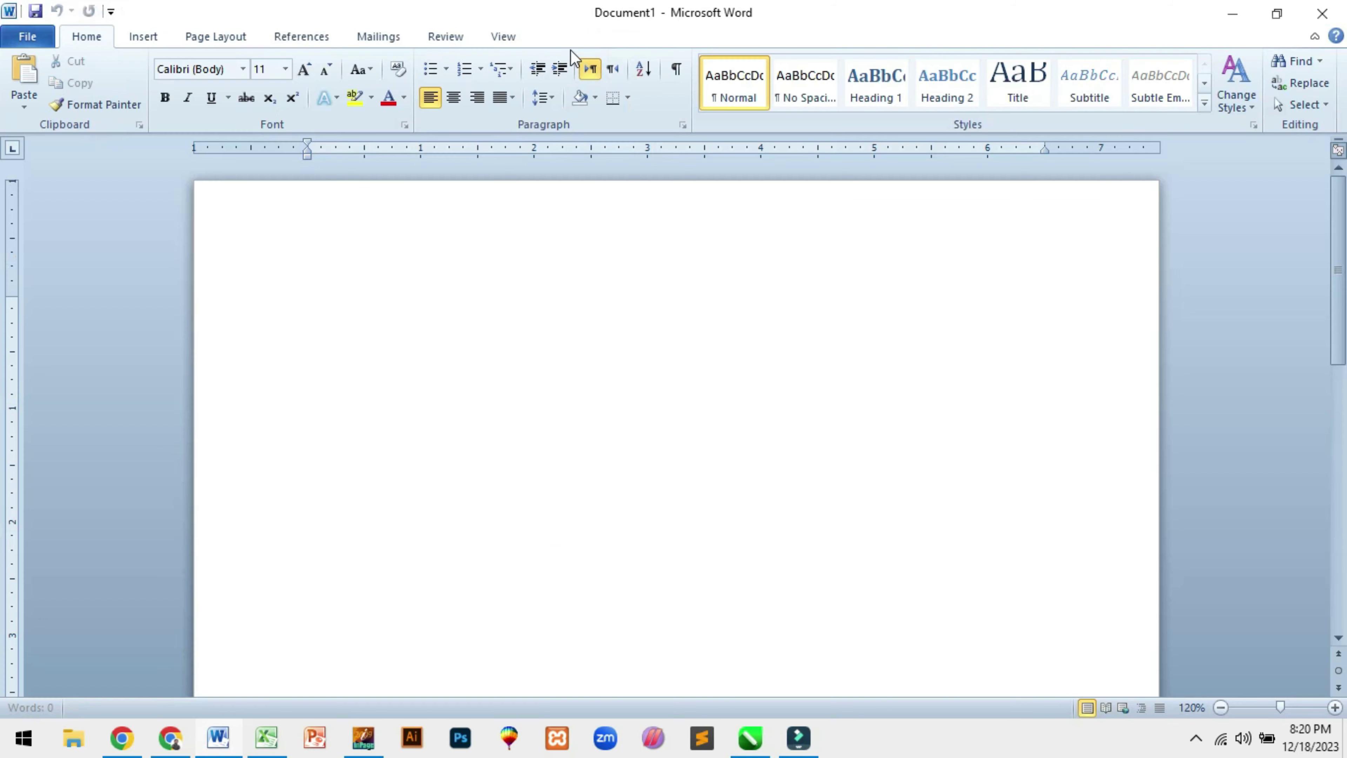
{"action": "left_click", "coordinate": [1276, 14]}
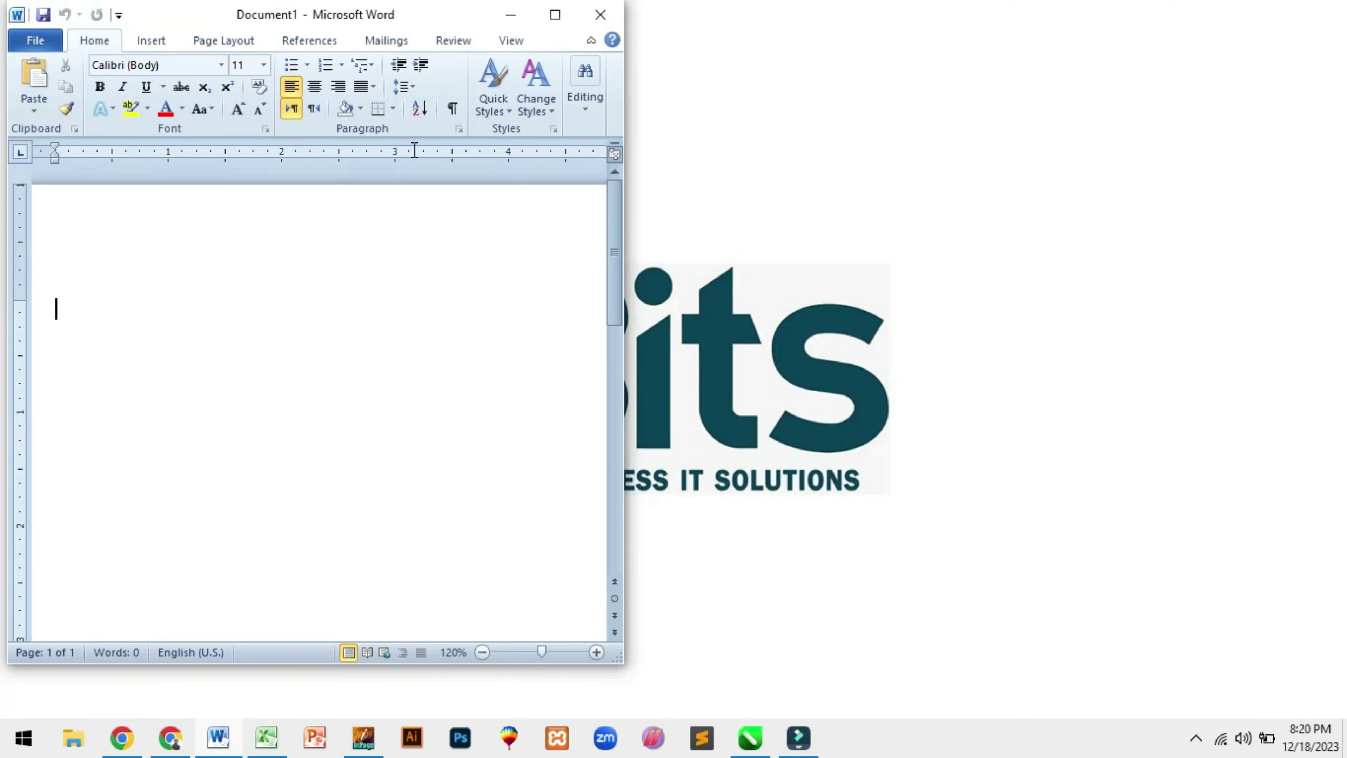
{"action": "left_click_drag", "start_coordinate": [426, 25], "coordinate": [1053, 33]}
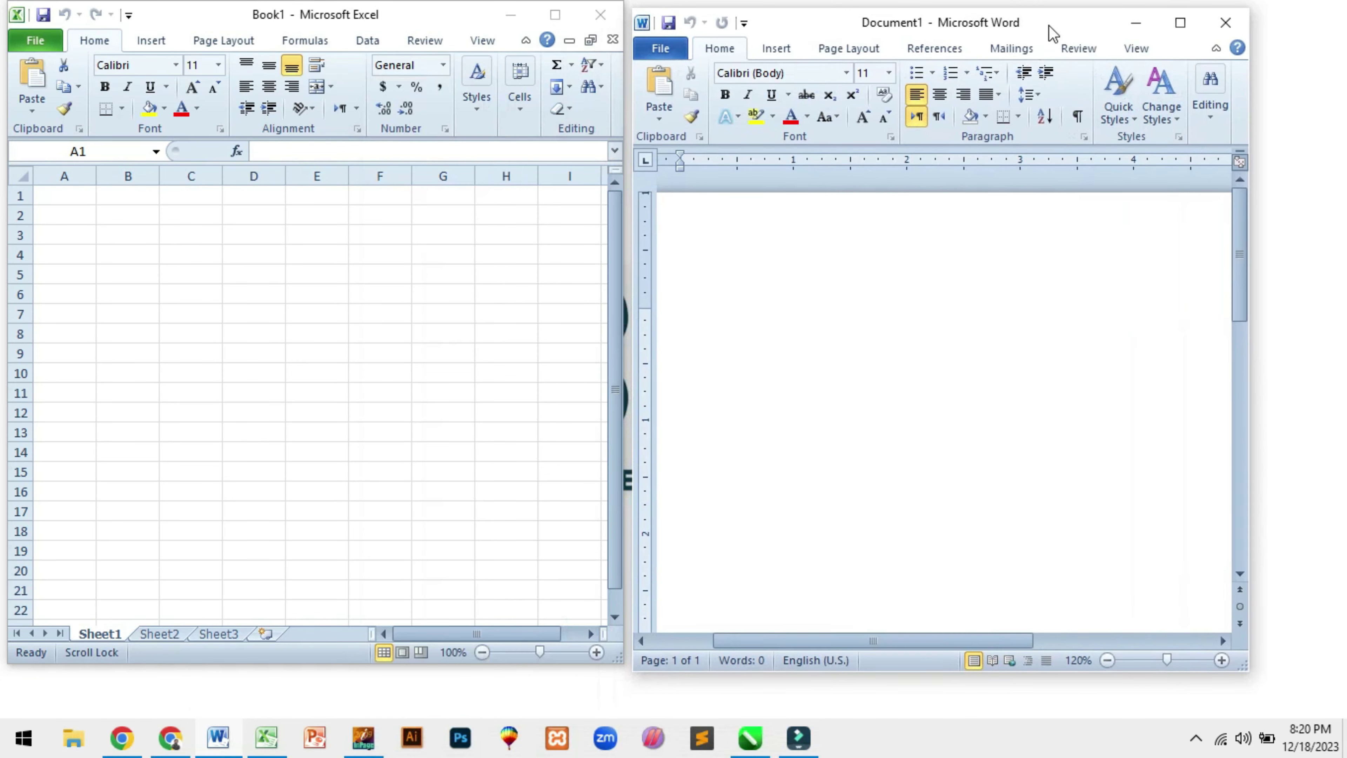
{"action": "left_click", "coordinate": [1223, 24]}
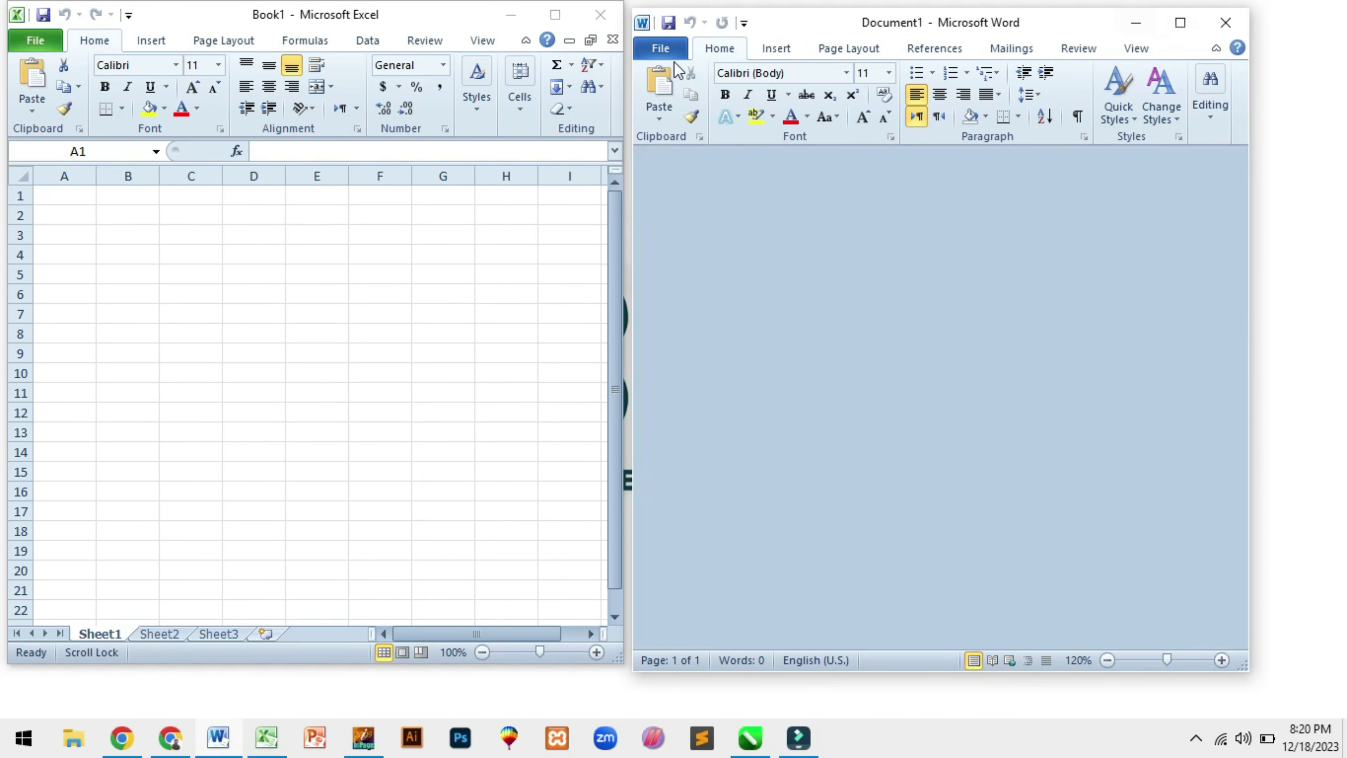
{"action": "left_click", "coordinate": [556, 14]}
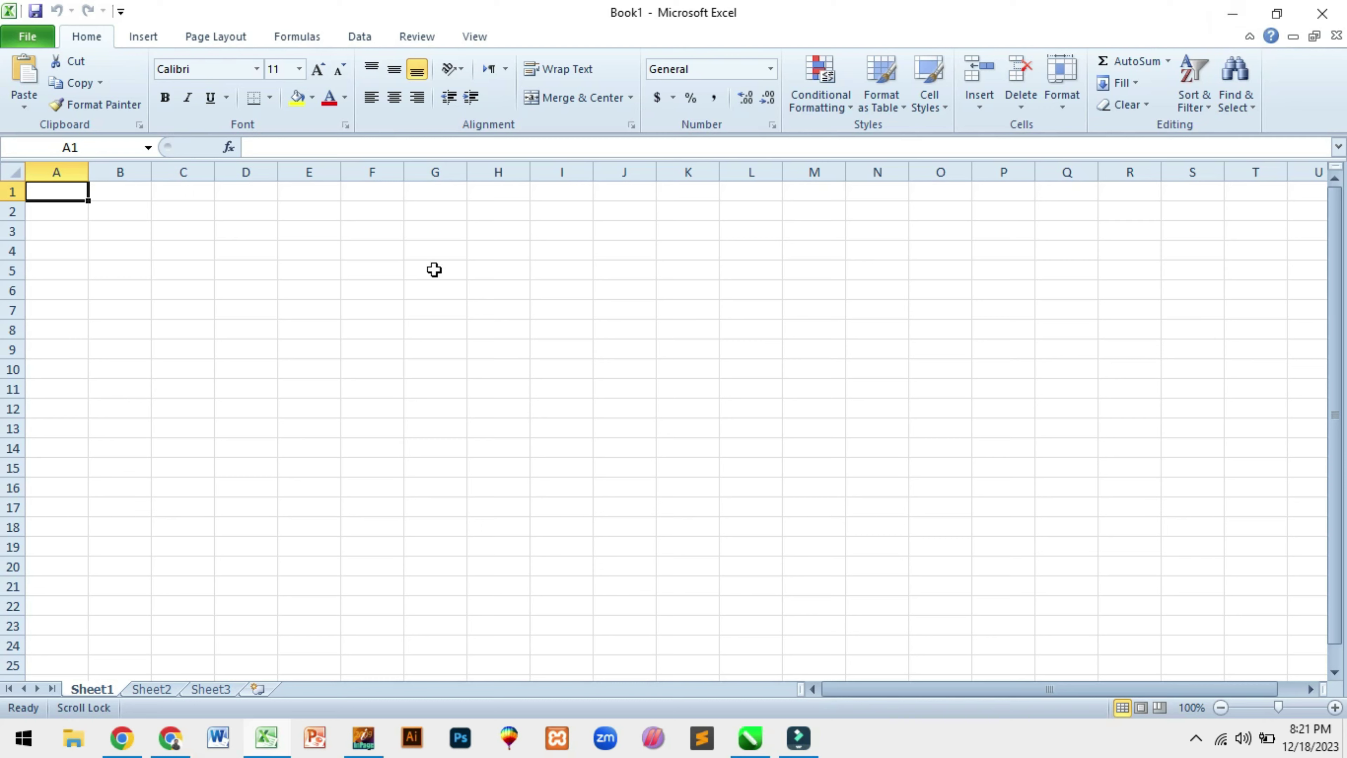
Open INDEX SHEET from the recent workbooks list and scroll through its RESULT CARD marks
{"action": "left_click", "coordinate": [29, 53]}
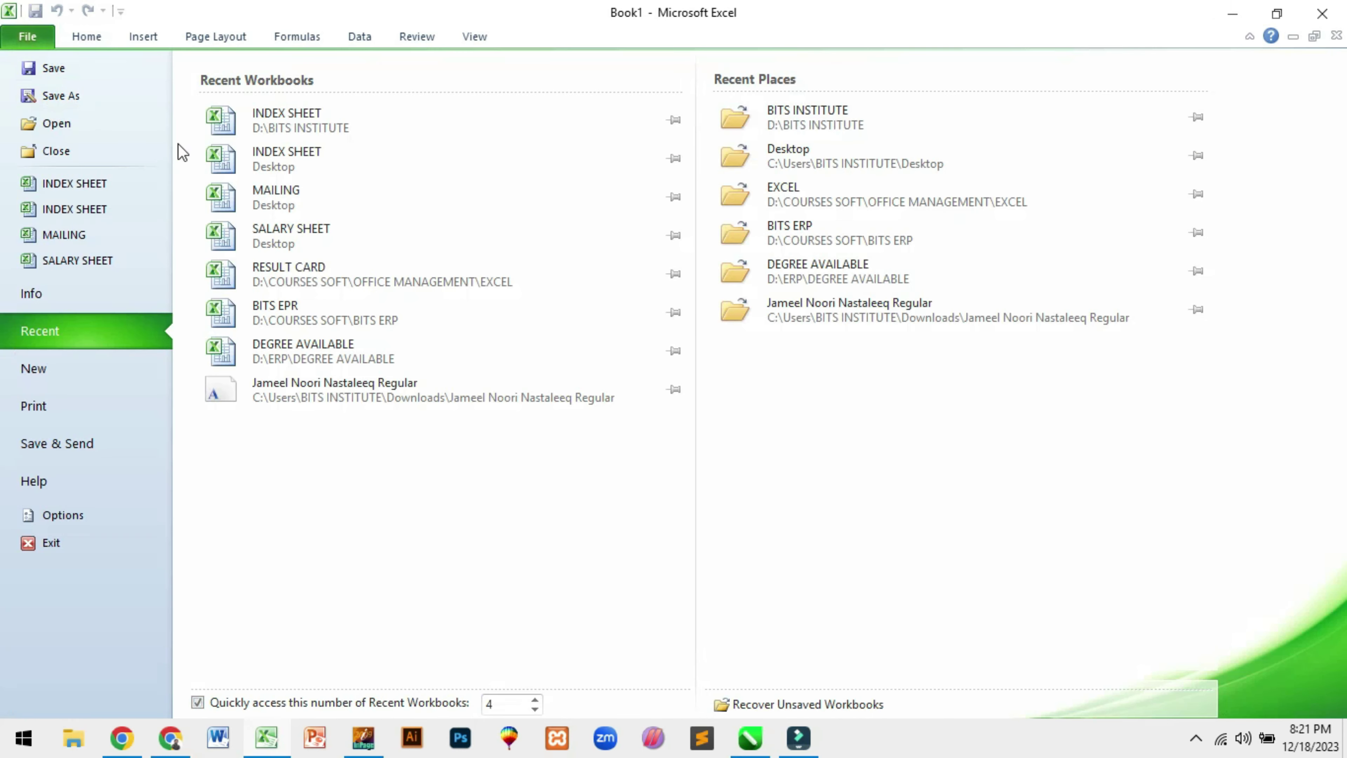
{"action": "left_click", "coordinate": [274, 125]}
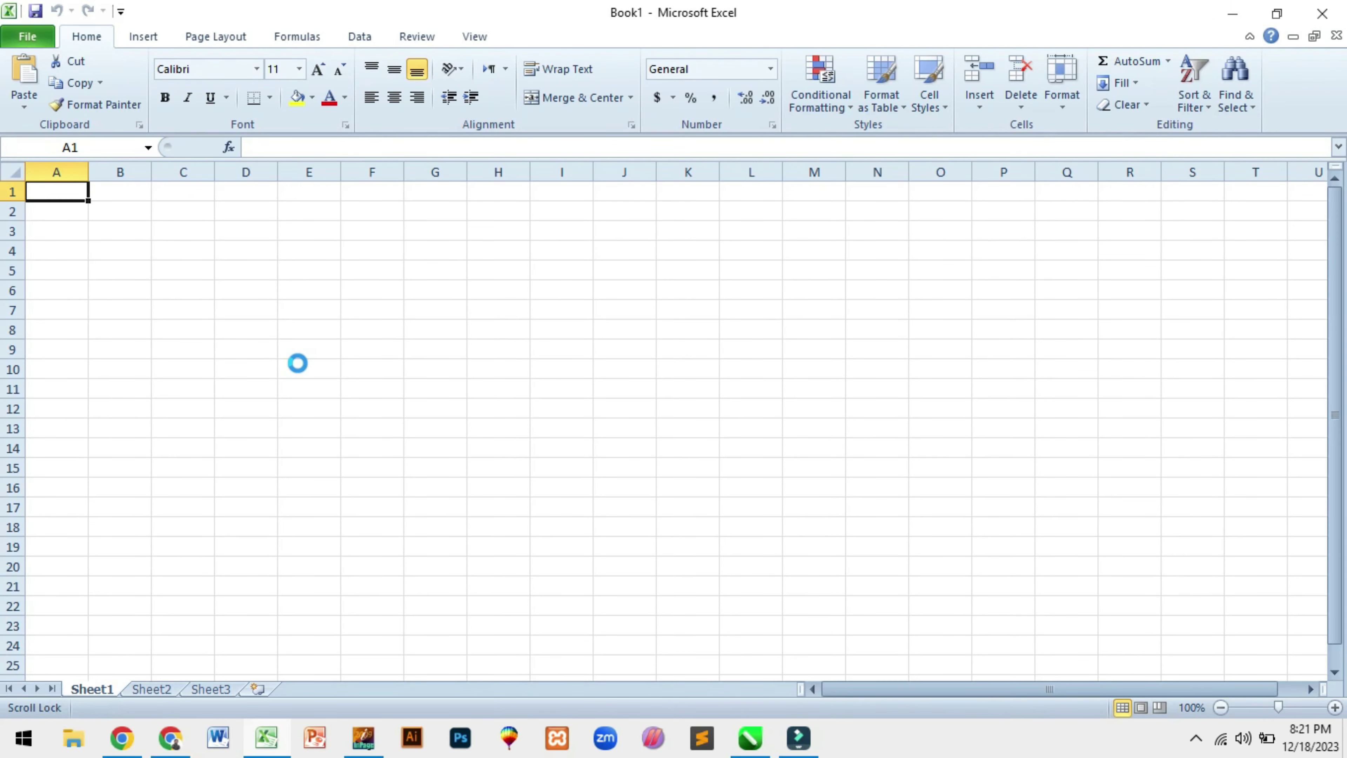
{"action": "scroll", "coordinate": [297, 363], "scroll_direction": "down", "scroll_amount": 1}
{"action": "scroll", "coordinate": [376, 366], "scroll_direction": "down", "scroll_amount": 3}
{"action": "scroll", "coordinate": [376, 366], "scroll_direction": "up", "scroll_amount": 3}
{"action": "scroll", "coordinate": [376, 367], "scroll_direction": "down", "scroll_amount": 5}
{"action": "scroll", "coordinate": [376, 366], "scroll_direction": "down", "scroll_amount": 7}
{"action": "scroll", "coordinate": [371, 371], "scroll_direction": "down", "scroll_amount": 5}
{"action": "scroll", "coordinate": [196, 364], "scroll_direction": "up", "scroll_amount": 1}
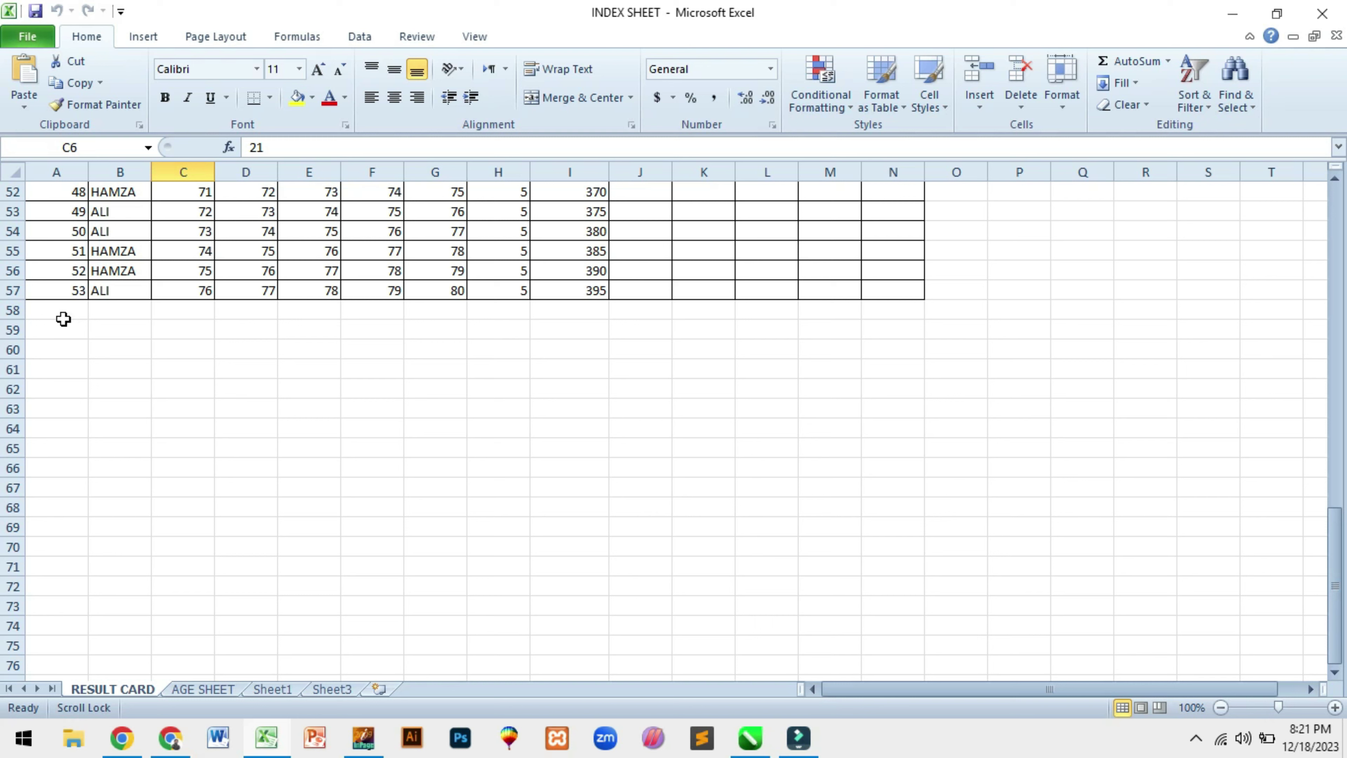
Select H62:J65, then enter 20 in cell F60
{"action": "left_click_drag", "start_coordinate": [517, 388], "coordinate": [628, 442]}
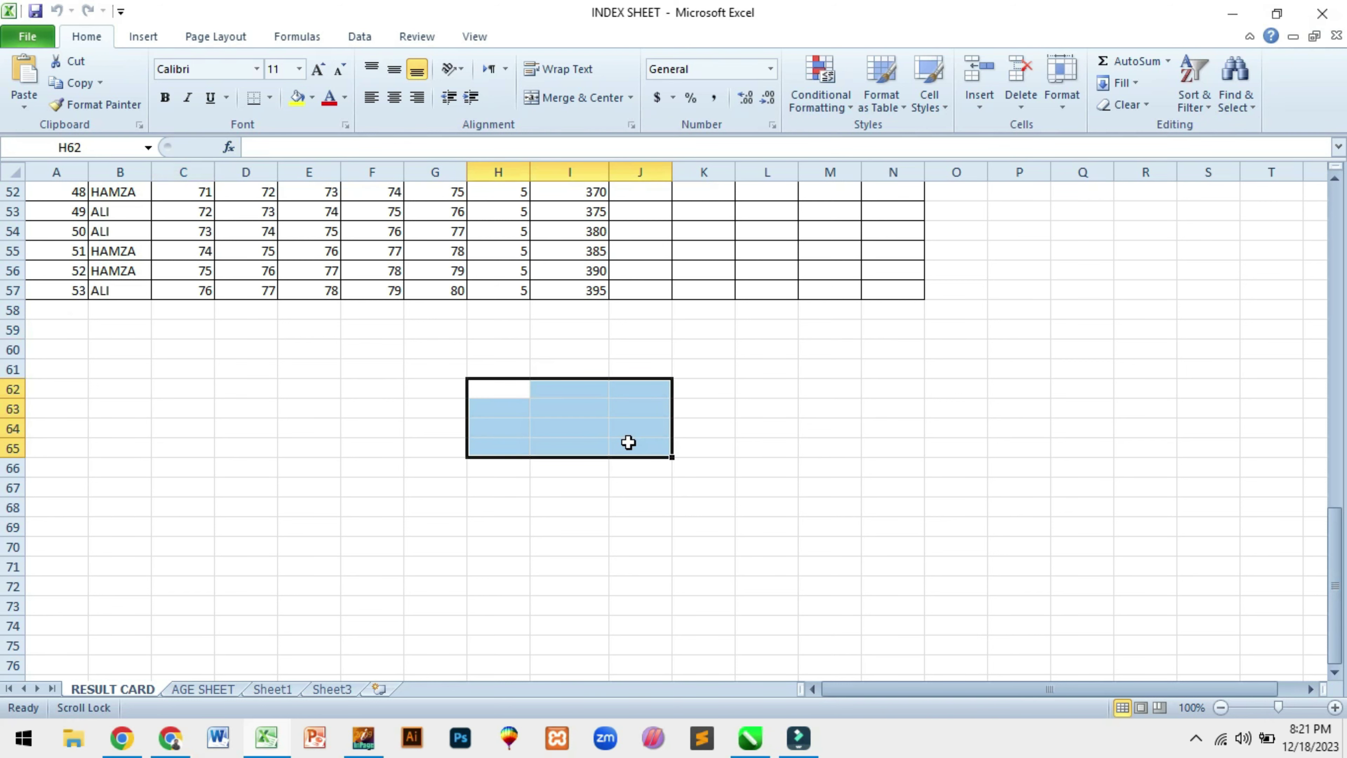
{"action": "left_click", "coordinate": [393, 345]}
{"action": "type", "text": "20"}
{"action": "key", "text": "Return"}
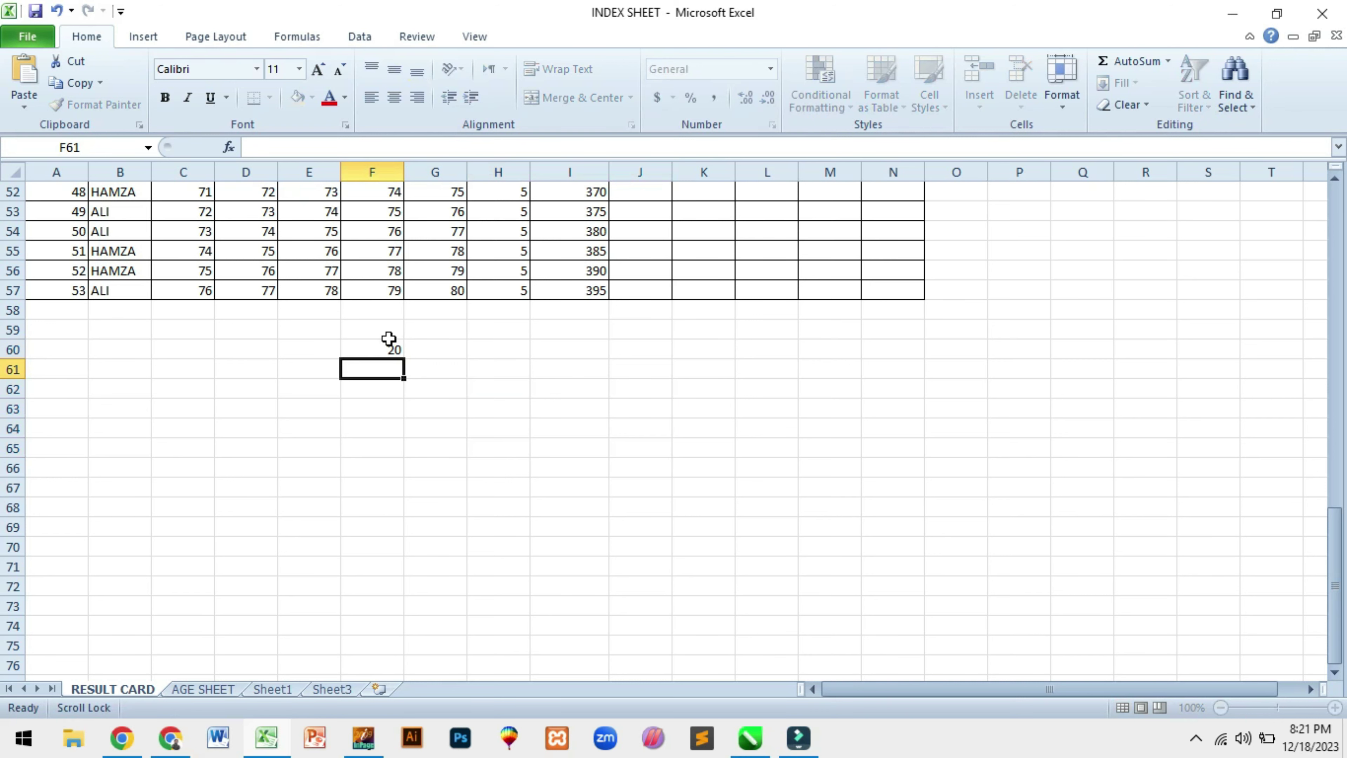
Cancel closing the workbook, check the desktop and File Explorer, then restore INDEX SHEET
{"action": "left_click", "coordinate": [1321, 12]}
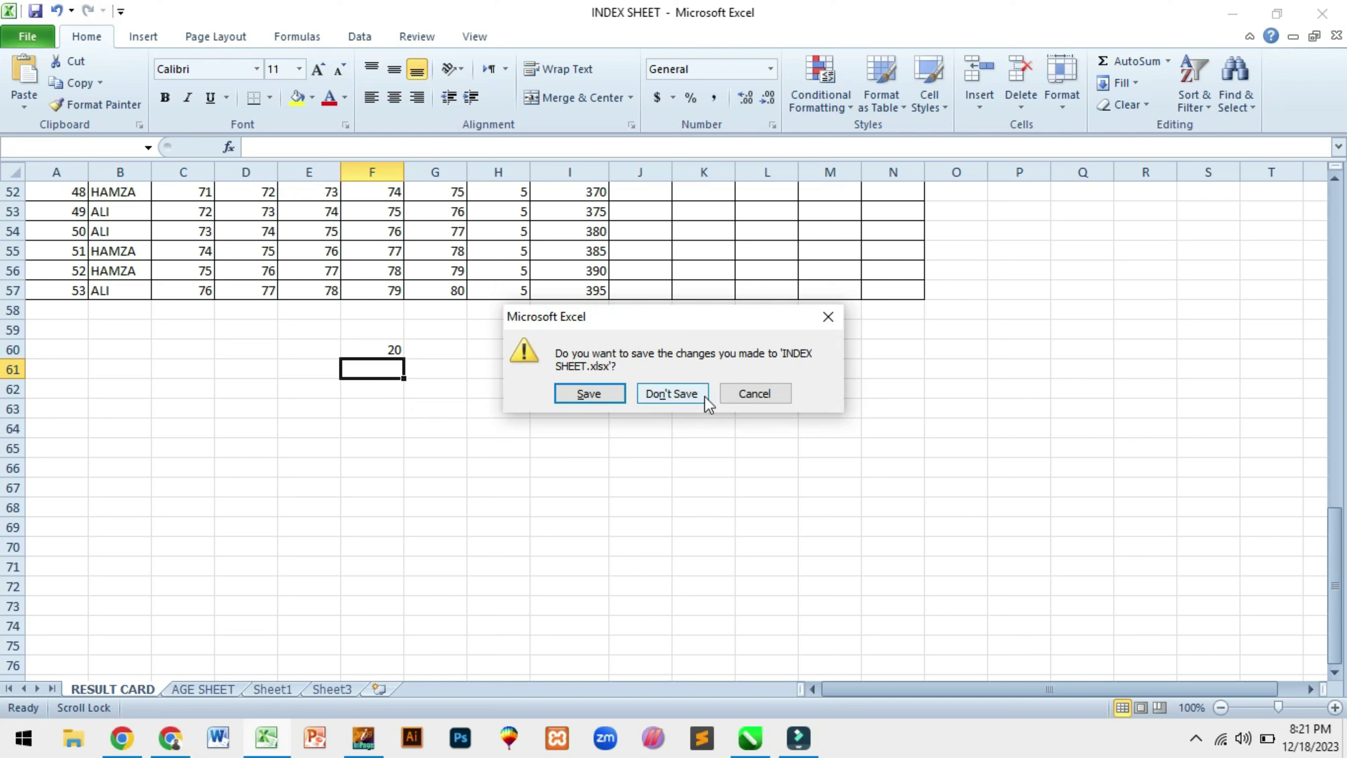
{"action": "left_click", "coordinate": [724, 395]}
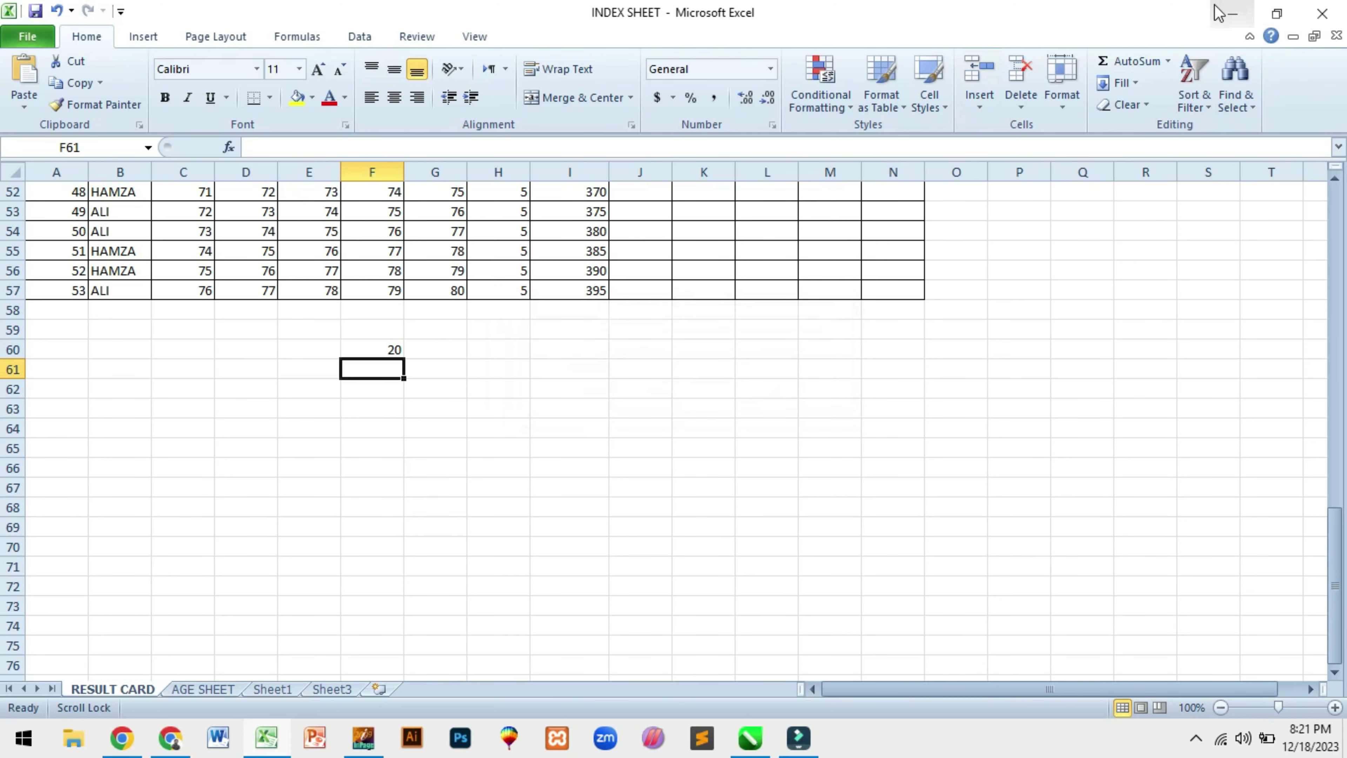
{"action": "left_click", "coordinate": [1232, 13]}
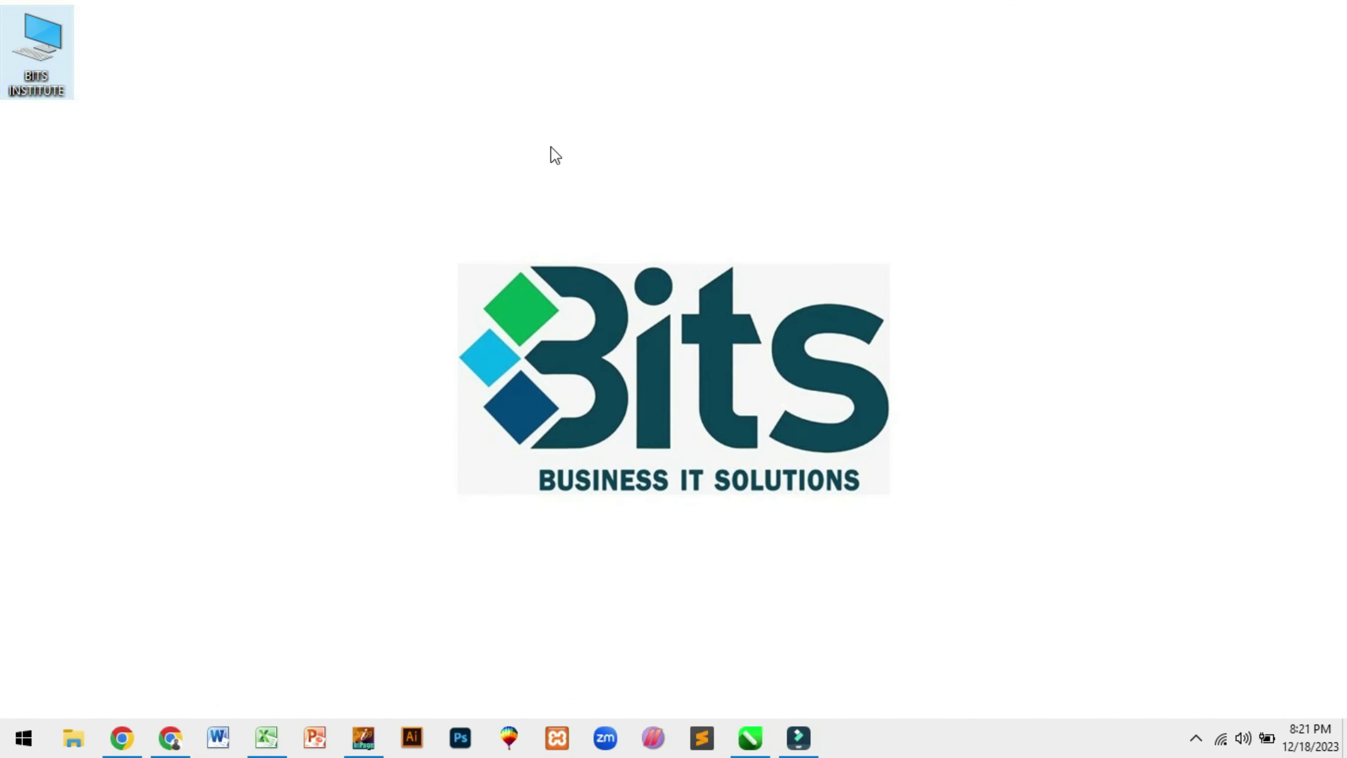
{"action": "key", "text": "super+e"}
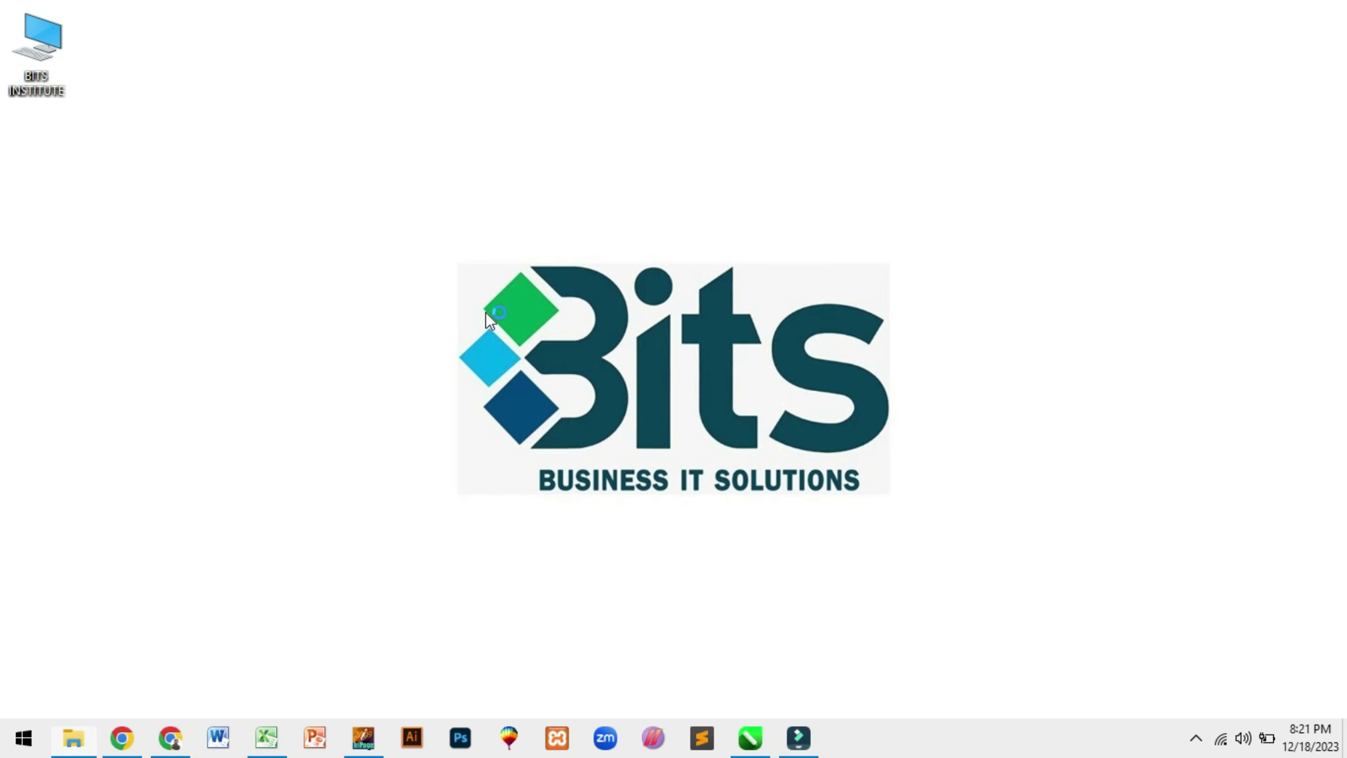
{"action": "left_click", "coordinate": [1308, 9]}
{"action": "left_click", "coordinate": [266, 737]}
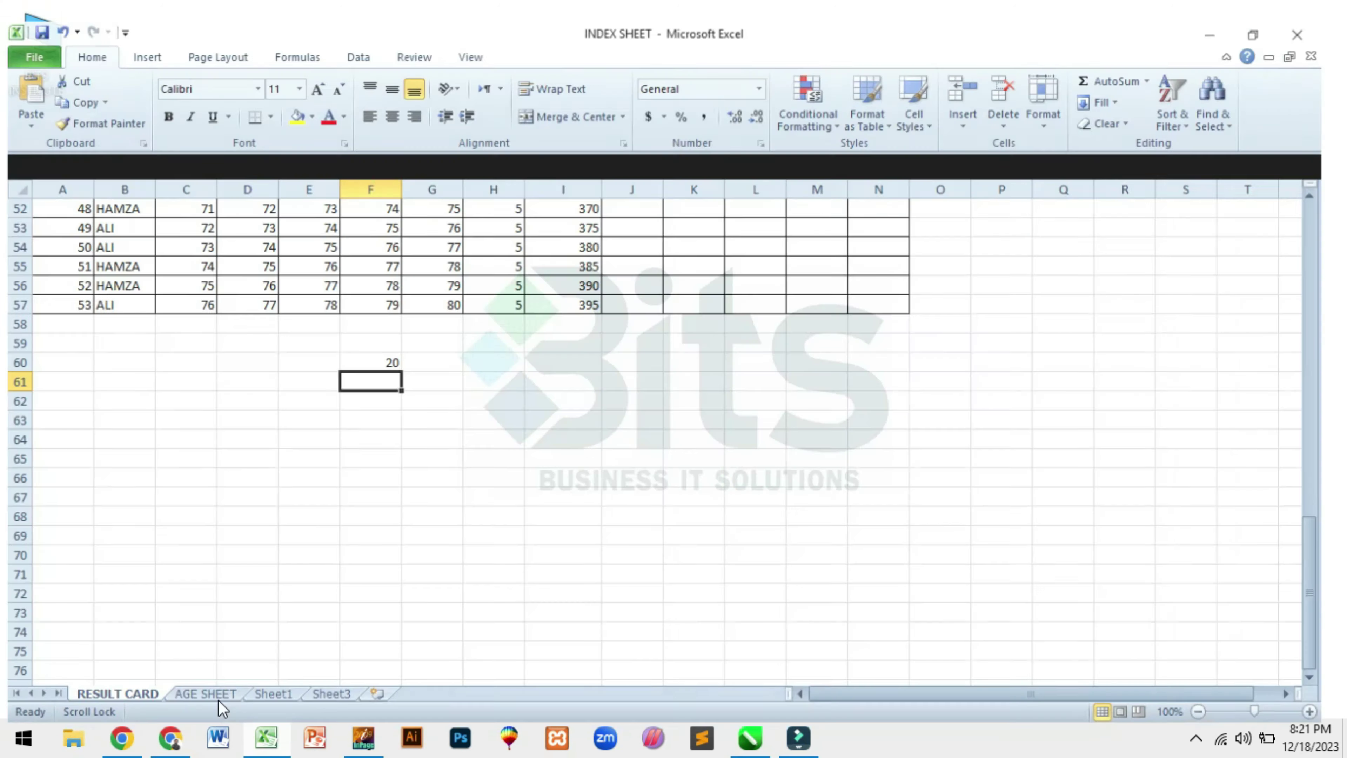
Close INDEX SHEET without saving and relaunch Excel from the taskbar
{"action": "left_click_drag", "start_coordinate": [498, 428], "coordinate": [349, 415]}
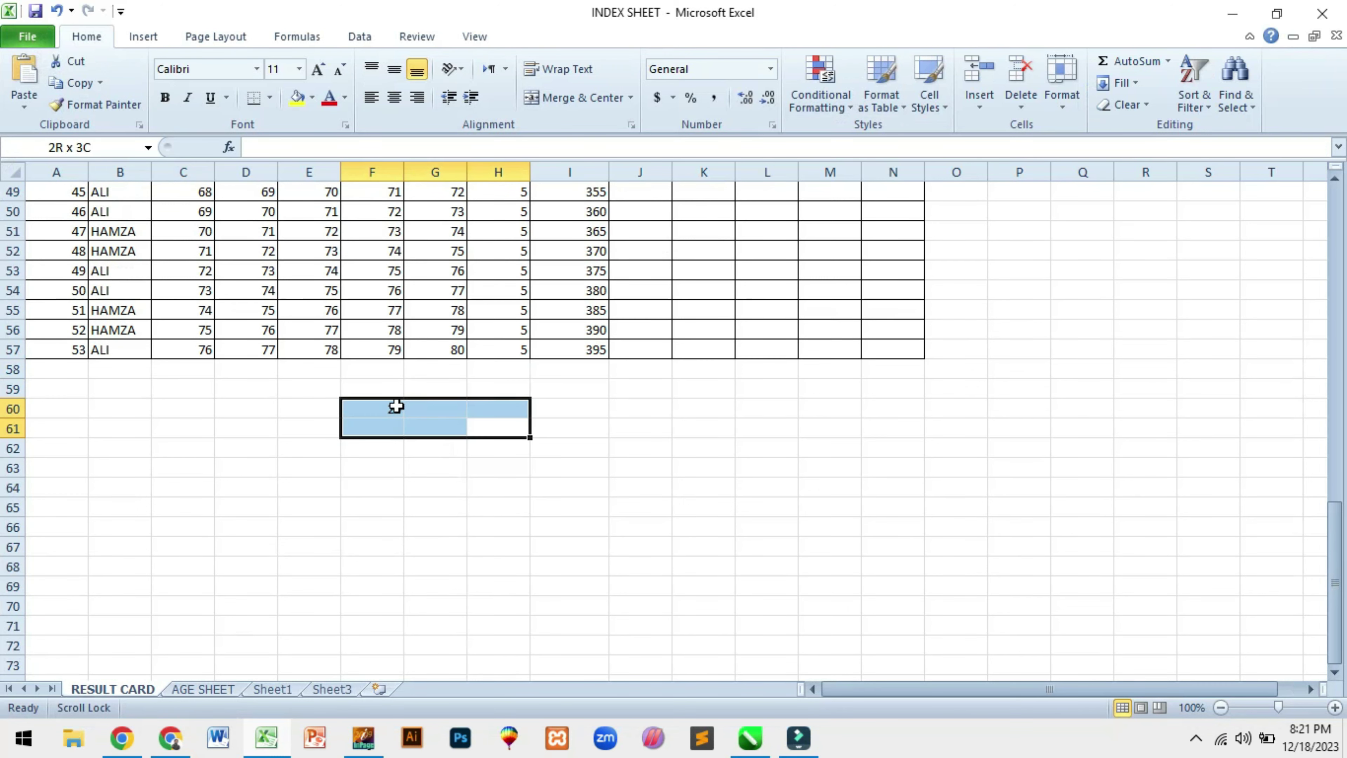
{"action": "left_click", "coordinate": [1322, 12]}
{"action": "left_click", "coordinate": [684, 393]}
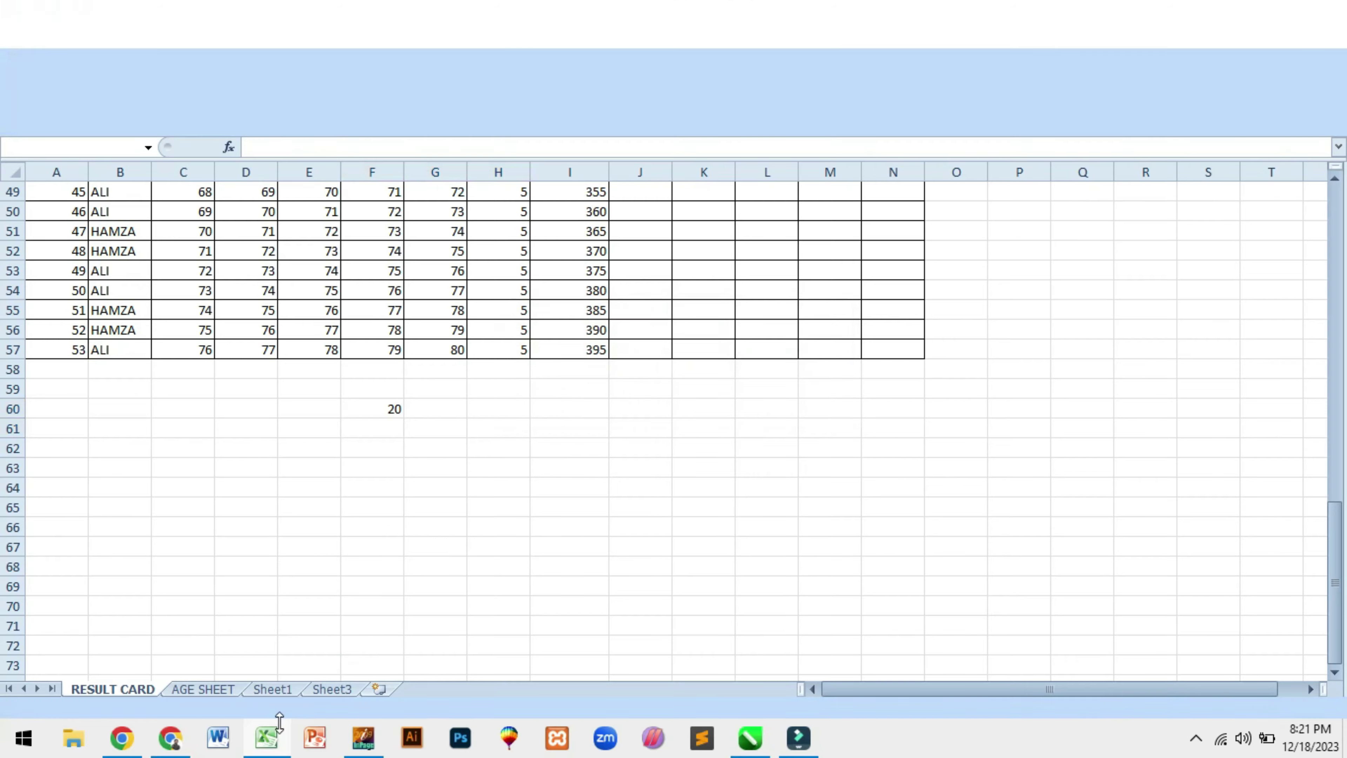
{"action": "left_click", "coordinate": [266, 738]}
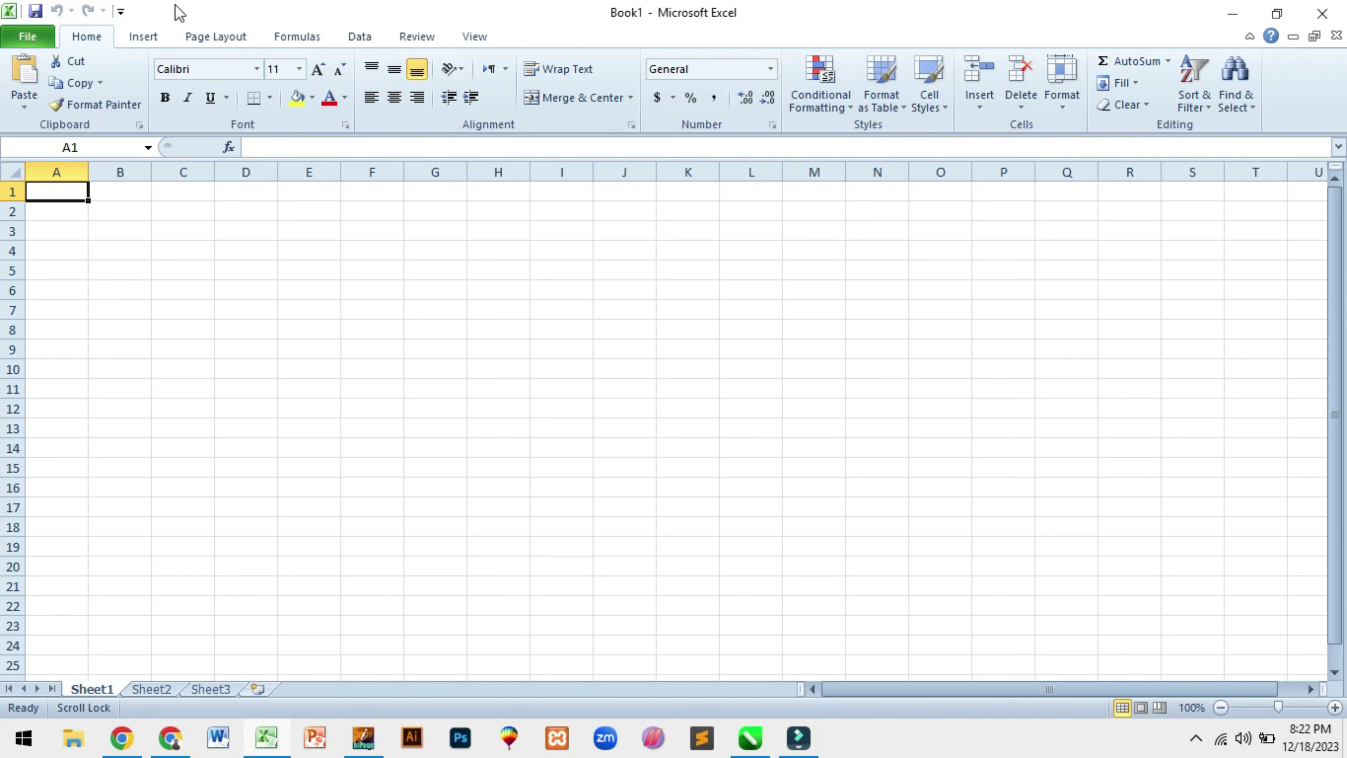
{"action": "left_click", "coordinate": [28, 37]}
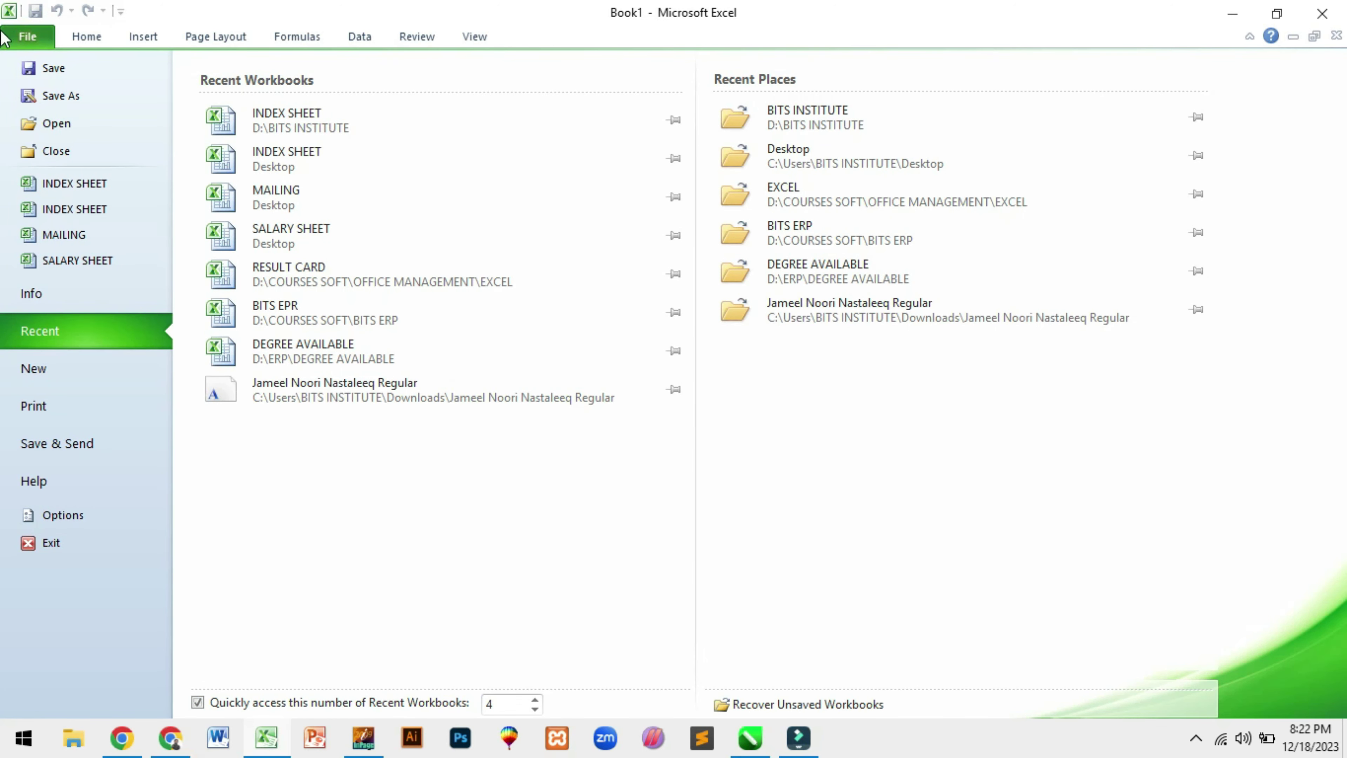
{"action": "left_click", "coordinate": [29, 38]}
{"action": "left_click", "coordinate": [28, 37]}
{"action": "left_click", "coordinate": [102, 37]}
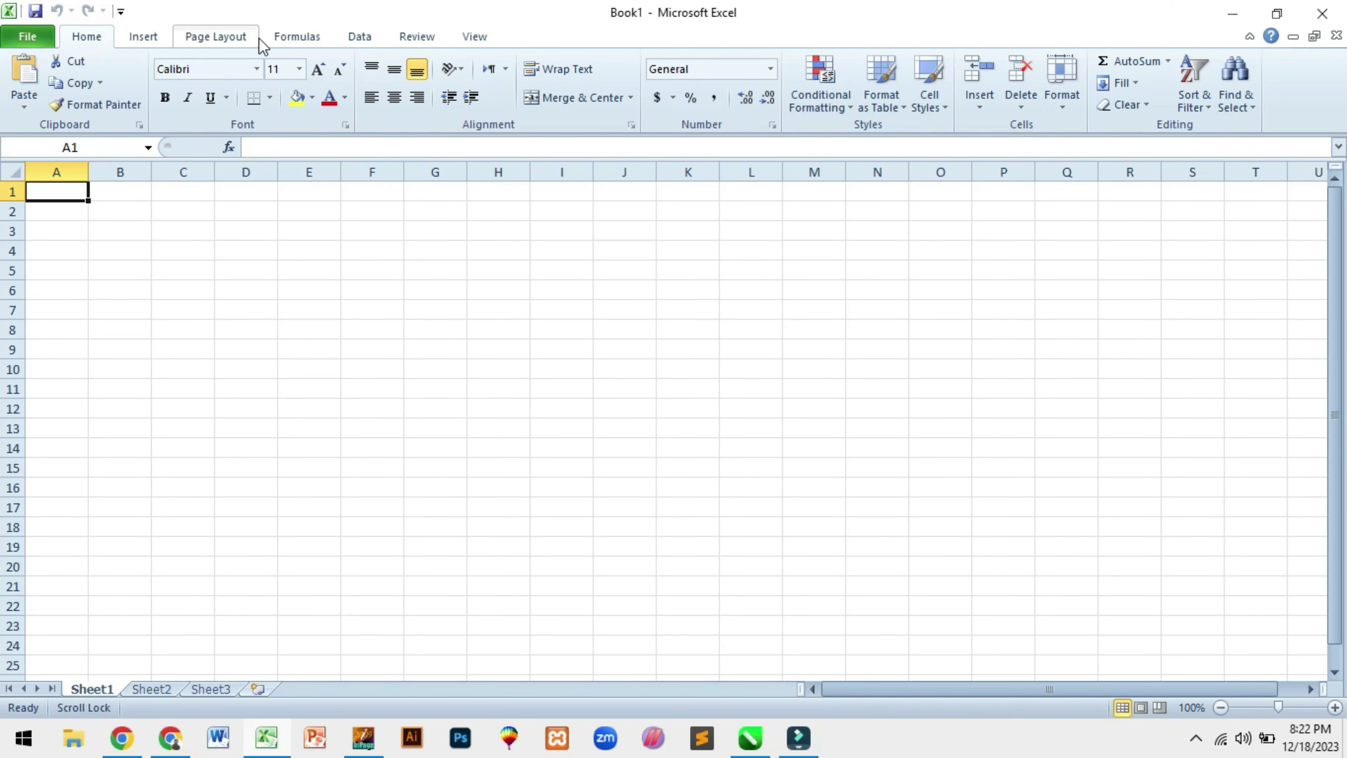
{"action": "left_click", "coordinate": [158, 34]}
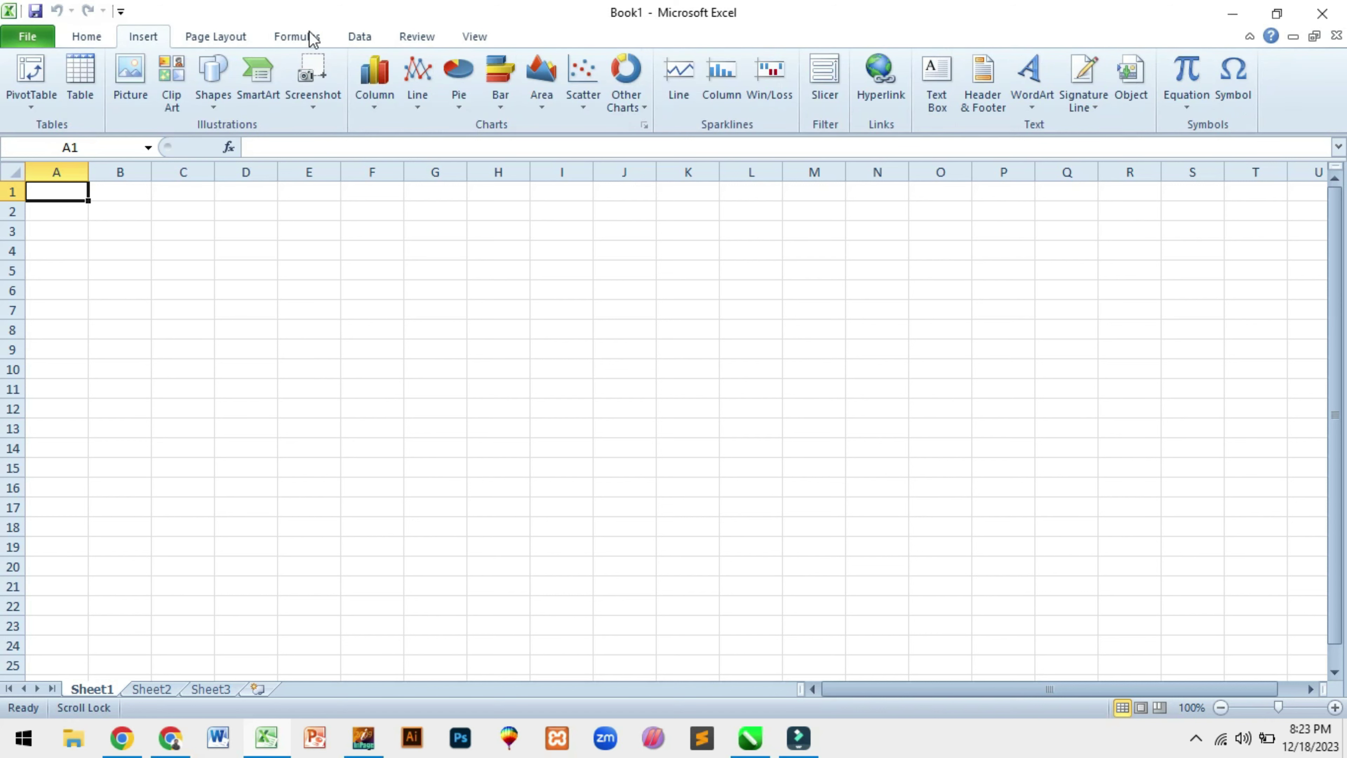
{"action": "scroll", "coordinate": [408, 37], "scroll_direction": "down", "scroll_amount": 1}
{"action": "scroll", "coordinate": [436, 42], "scroll_direction": "down", "scroll_amount": 1}
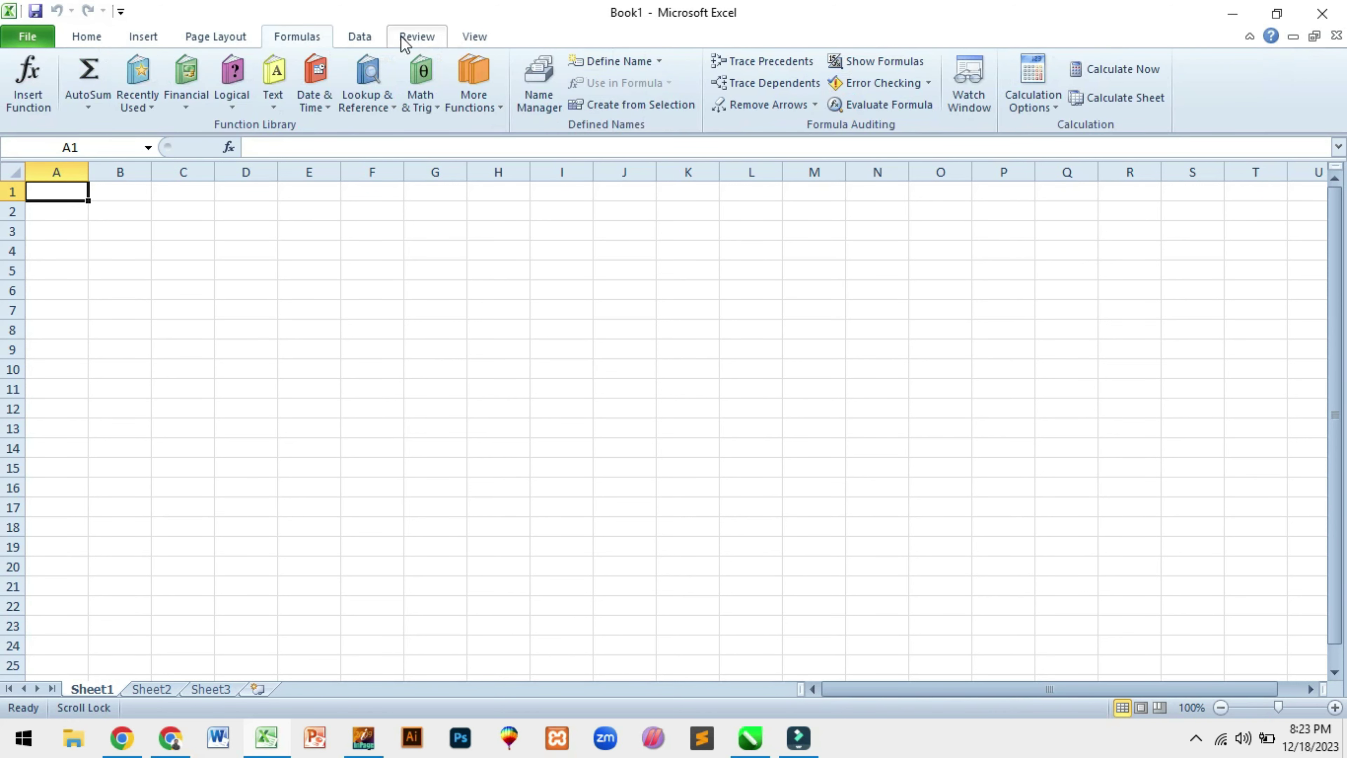
{"action": "left_click", "coordinate": [106, 39]}
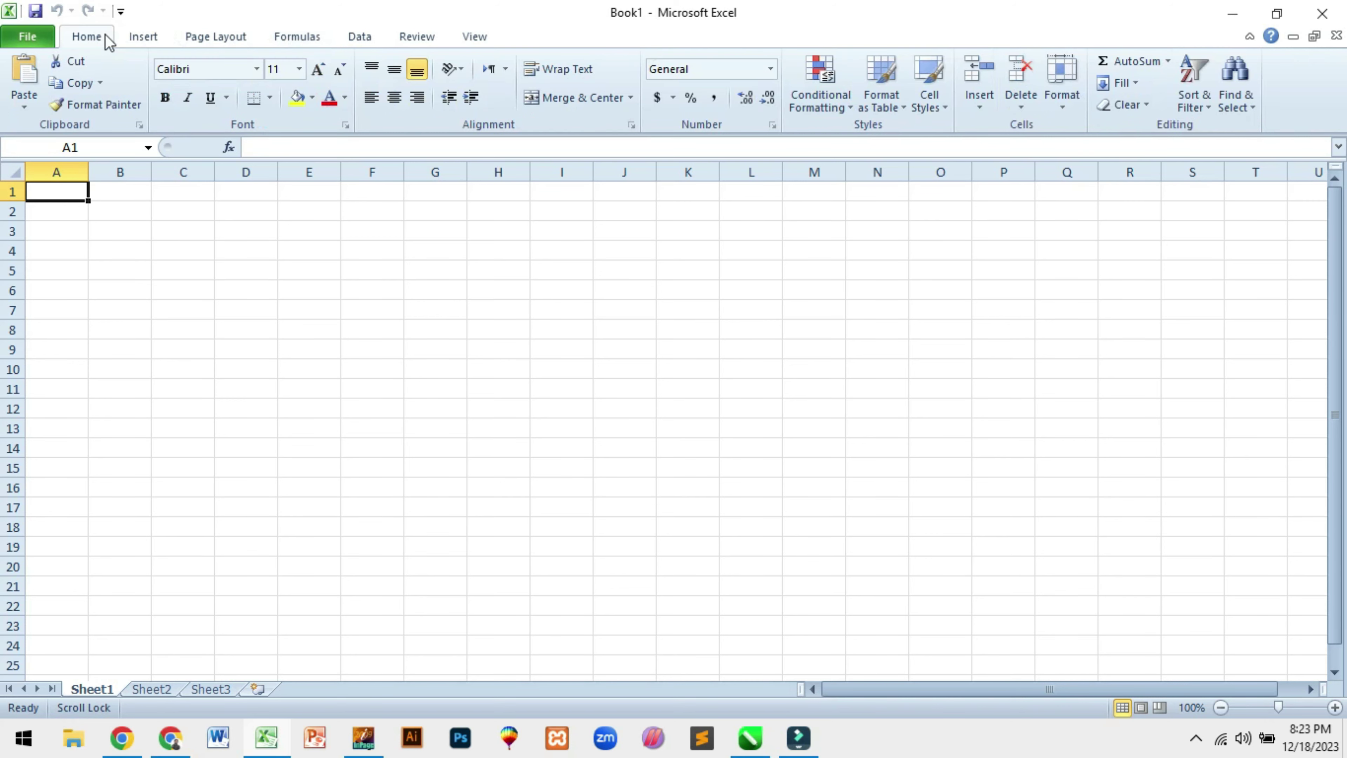
{"action": "left_click", "coordinate": [132, 40]}
{"action": "left_click", "coordinate": [214, 38]}
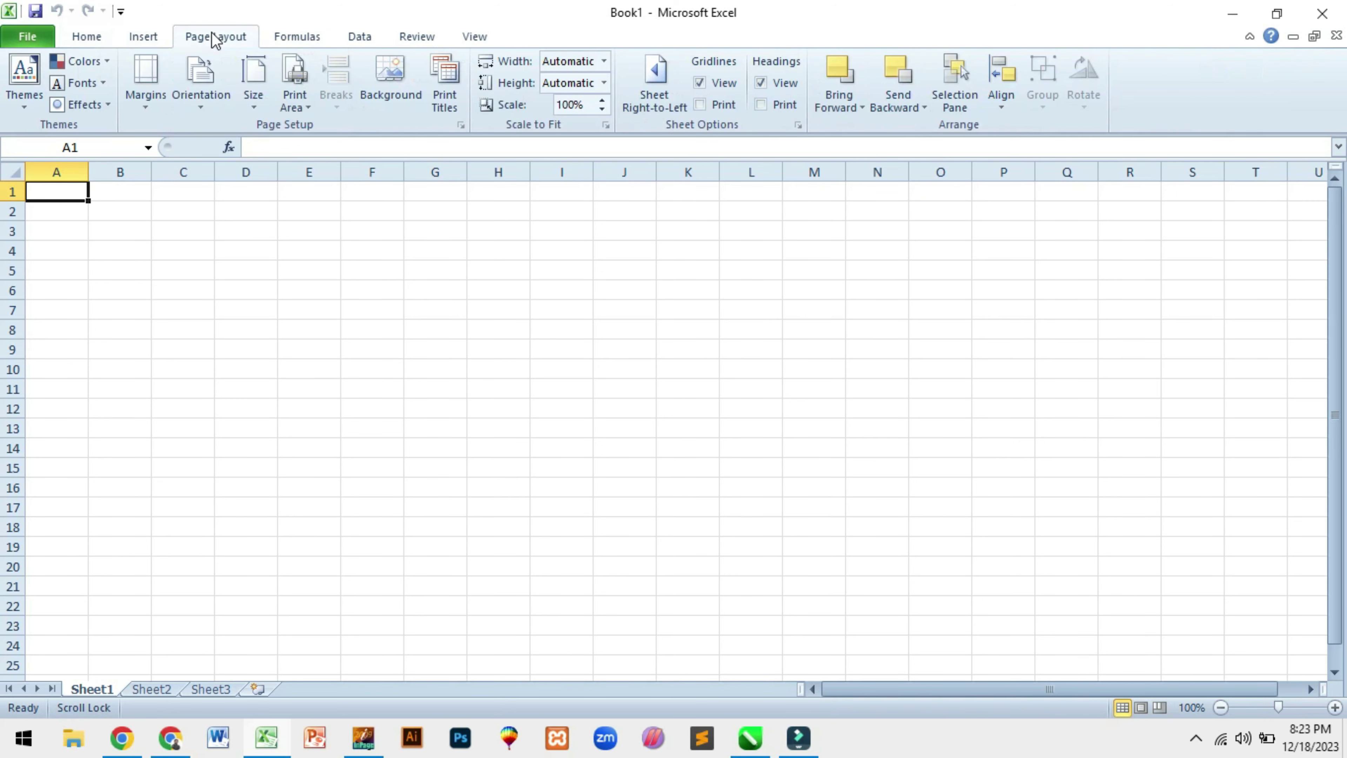
{"action": "left_click", "coordinate": [270, 40]}
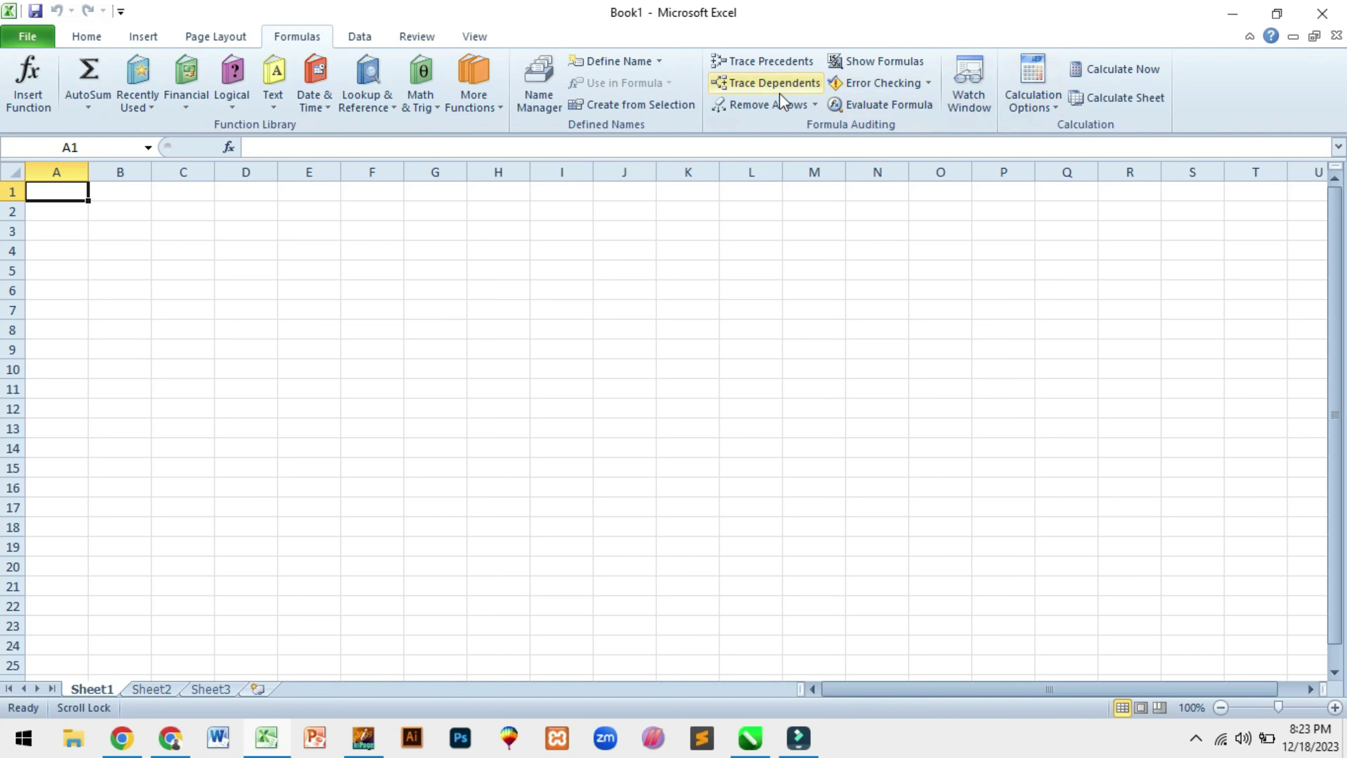
{"action": "left_click", "coordinate": [96, 39]}
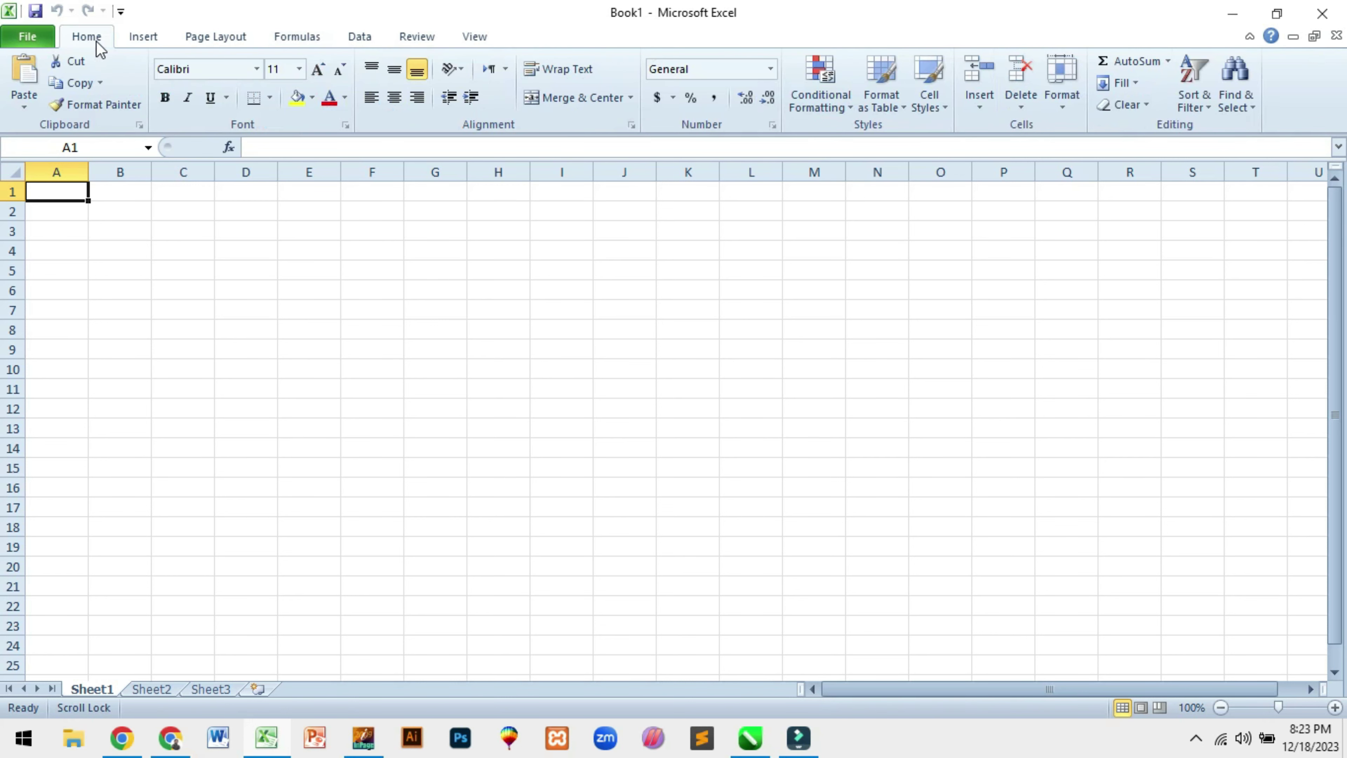
{"action": "left_click", "coordinate": [143, 47]}
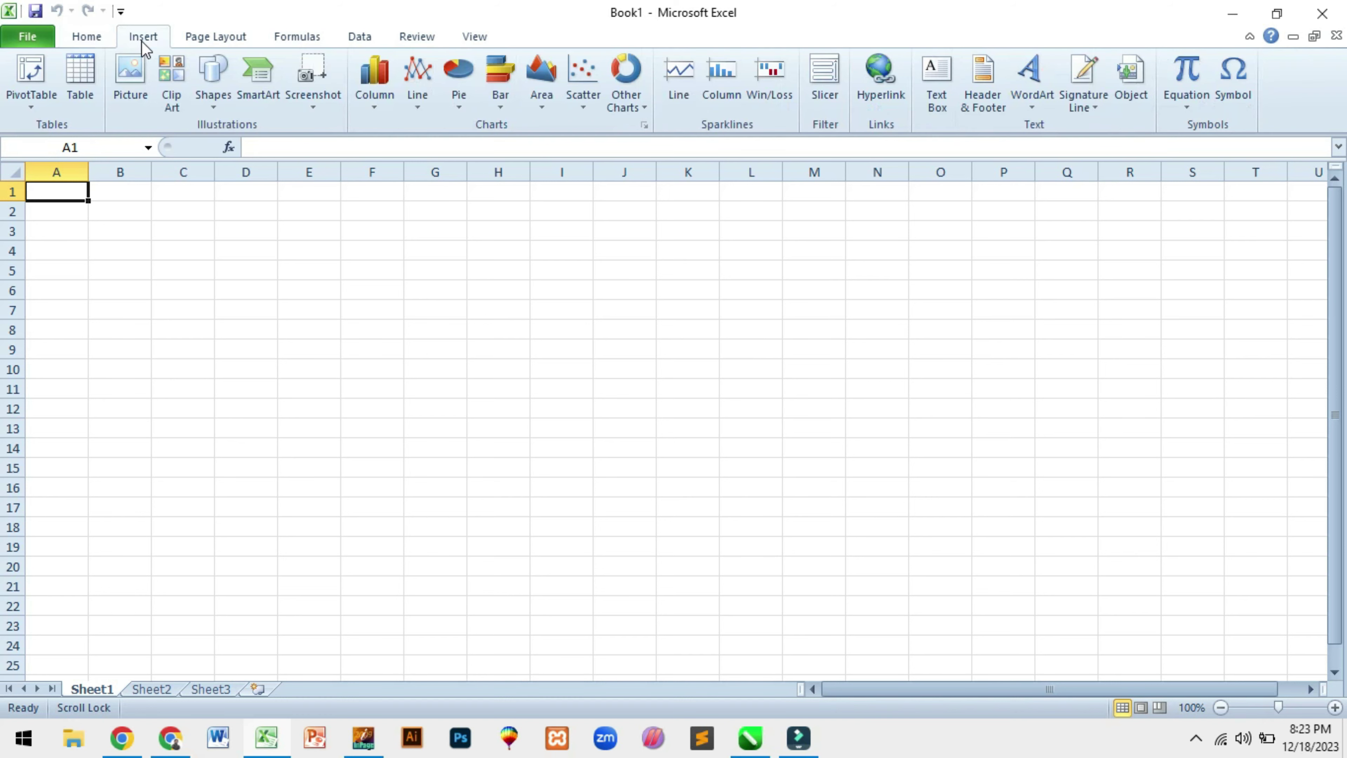
{"action": "left_click", "coordinate": [211, 37]}
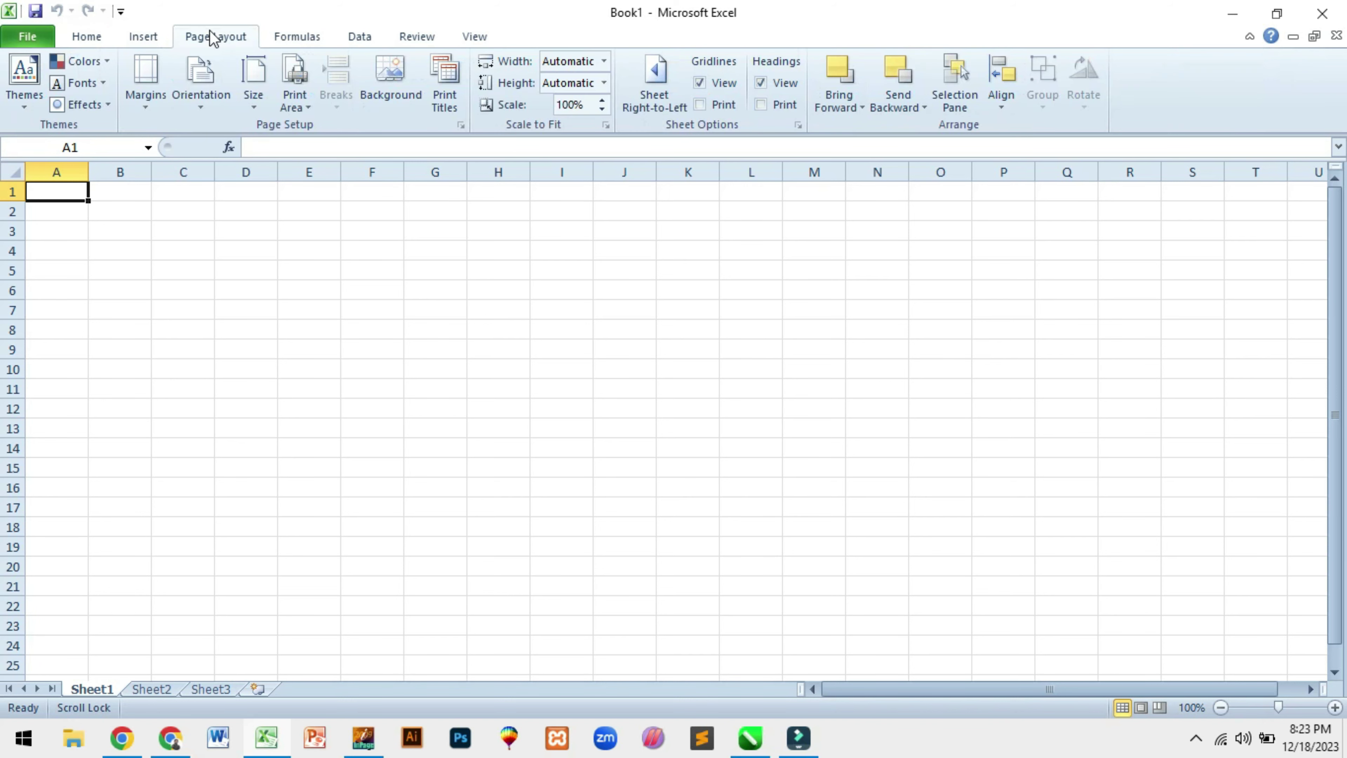
{"action": "left_click", "coordinate": [106, 38]}
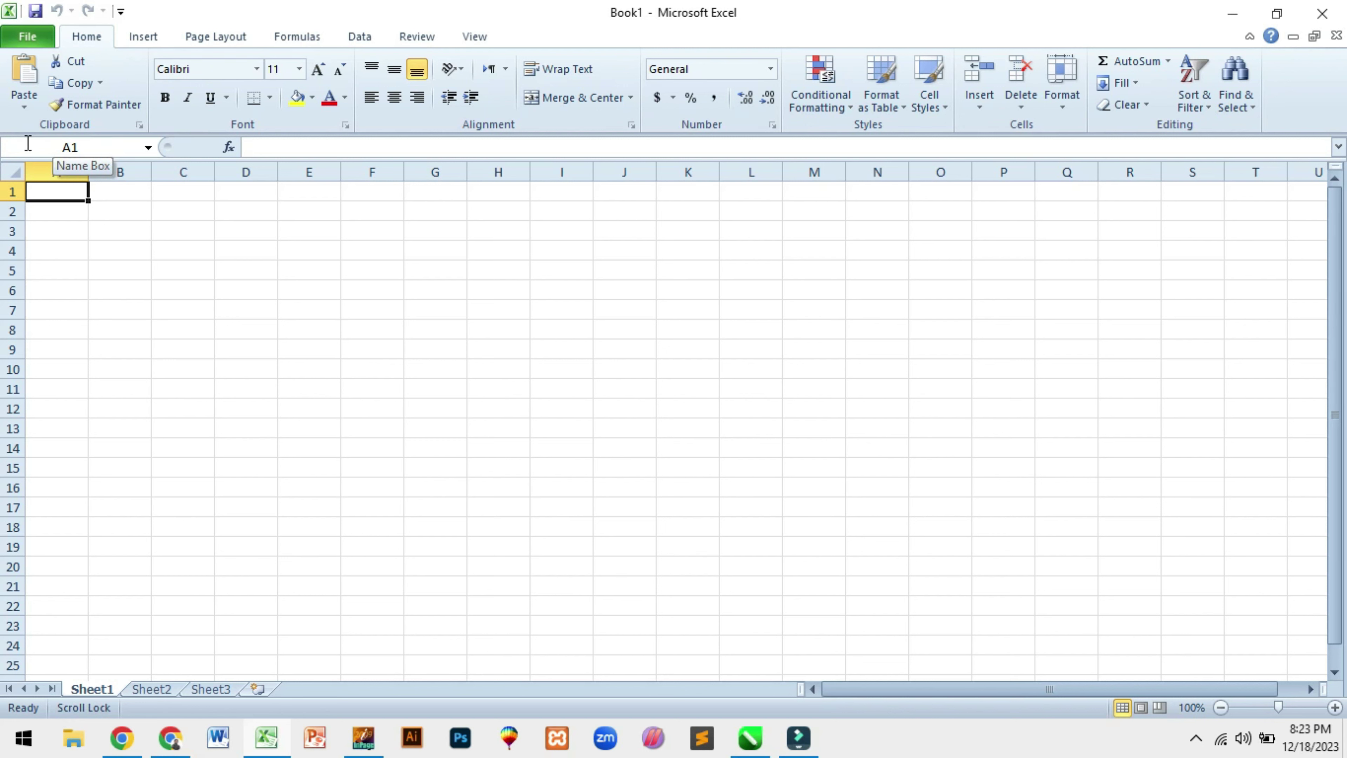
Select G8, widen the formula bar, and type then delete a trial =SUM entry
{"action": "left_click", "coordinate": [448, 331]}
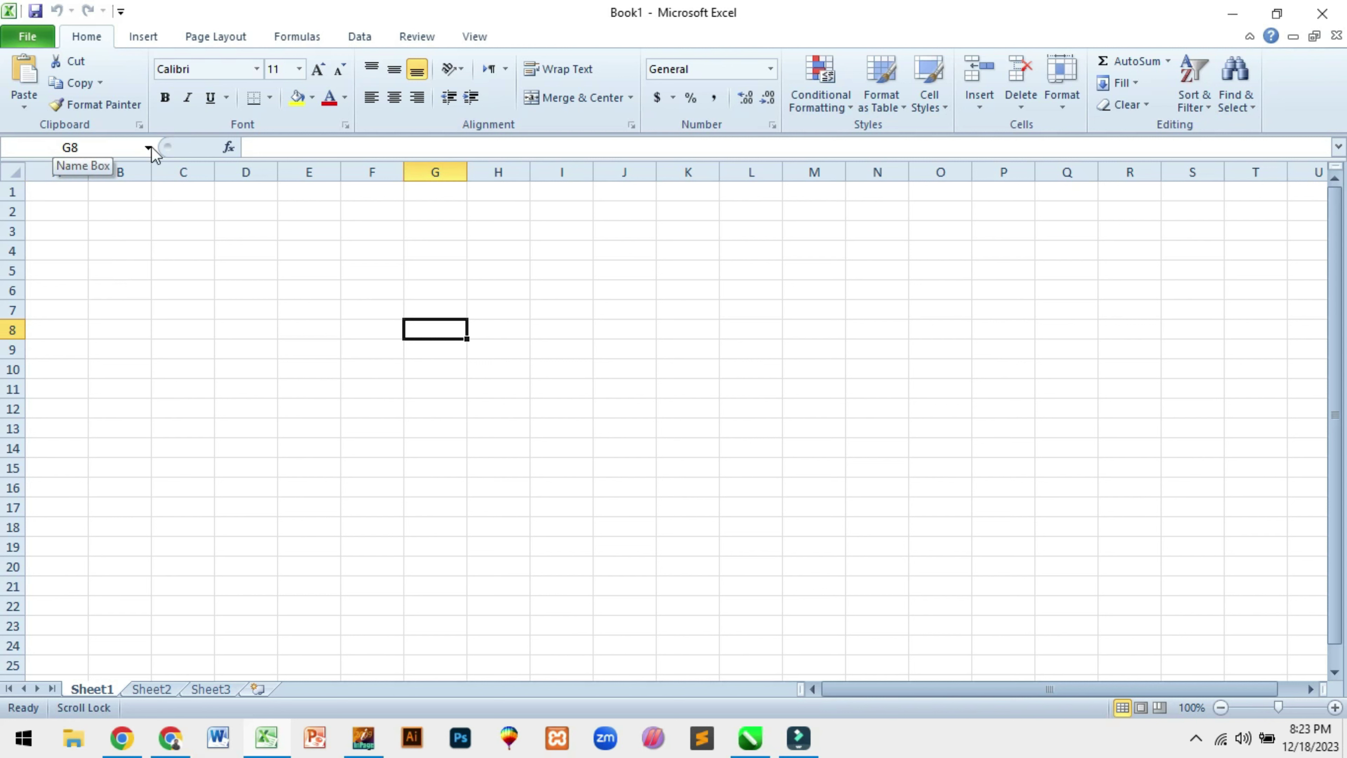
{"action": "mouse_move", "coordinate": [178, 139]}
{"action": "left_mouse_down"}
{"action": "mouse_move", "coordinate": [259, 136]}
{"action": "mouse_move", "coordinate": [120, 137]}
{"action": "left_mouse_up"}
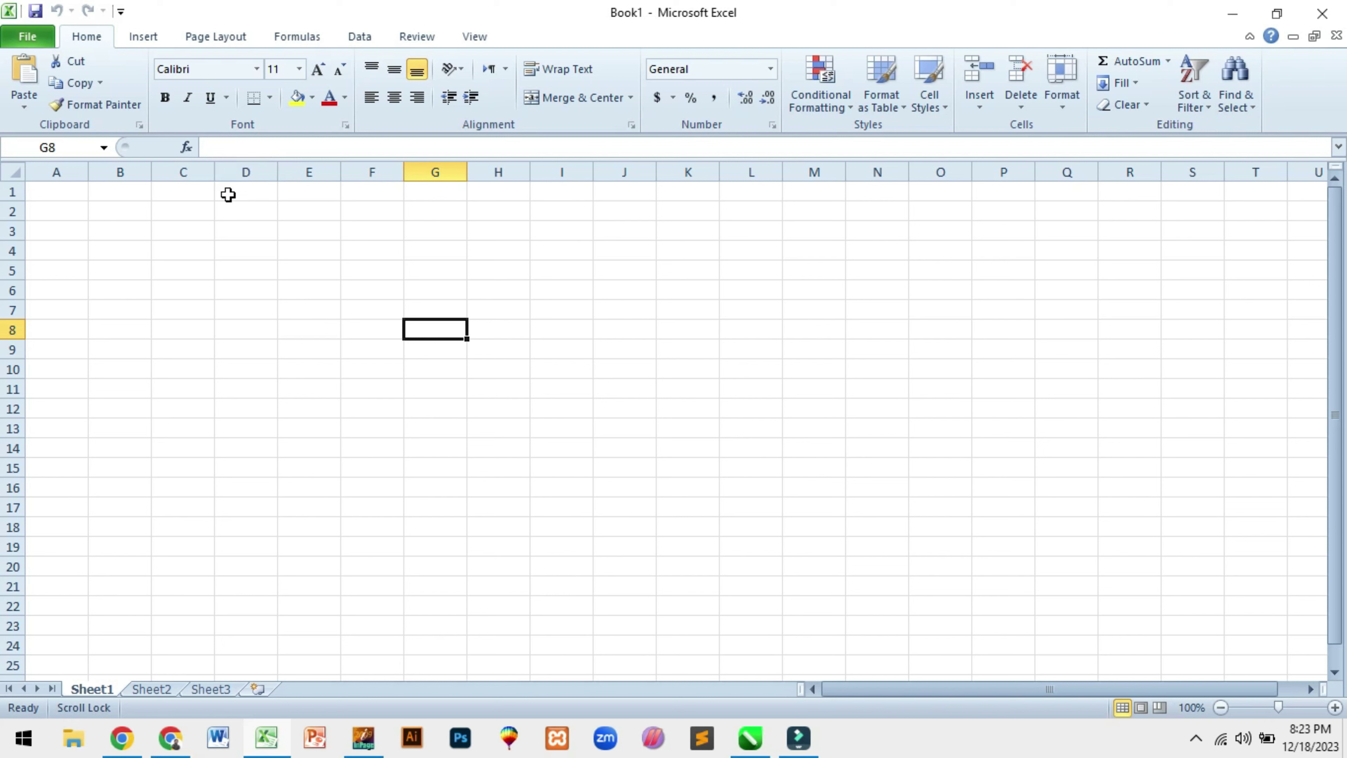
{"action": "type", "text": "=S"}
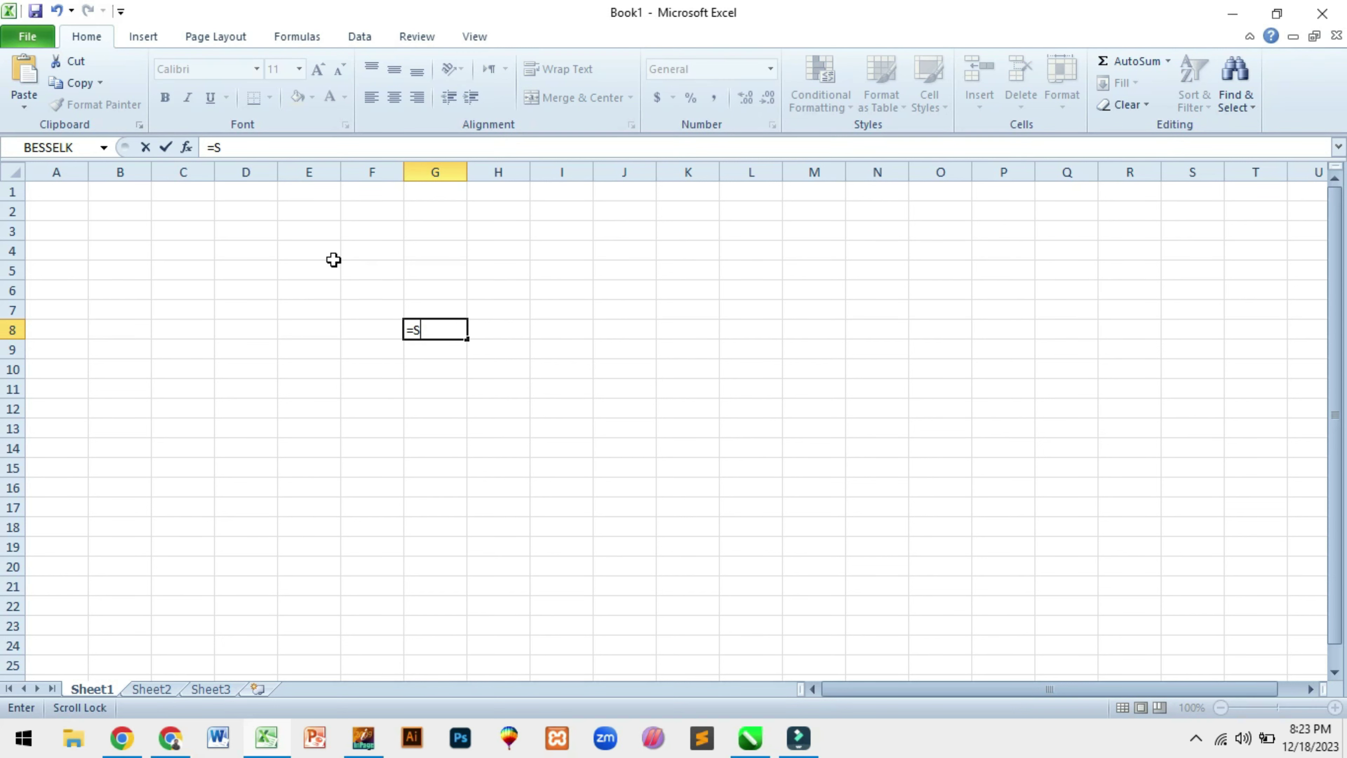
{"action": "type", "text": "UM"}
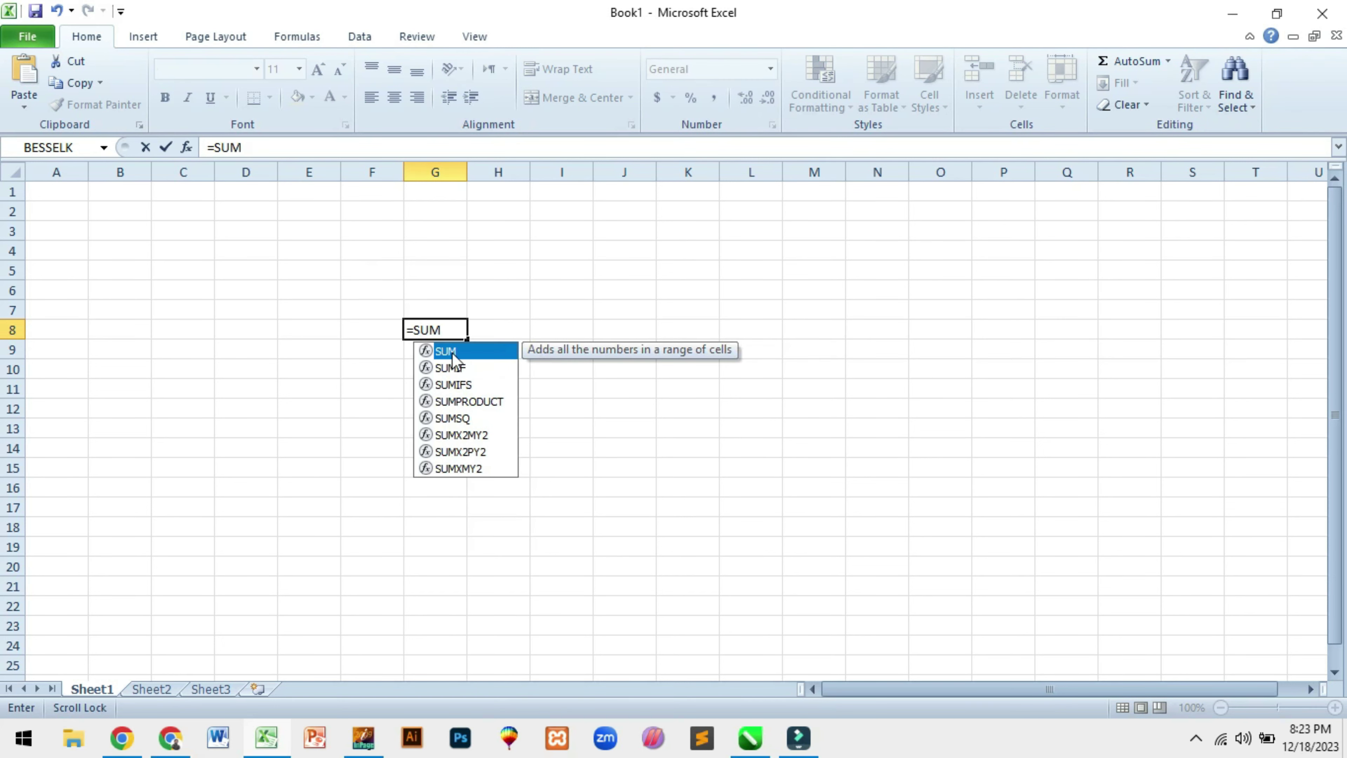
{"action": "left_click", "coordinate": [242, 151]}
{"action": "left_click_drag", "start_coordinate": [243, 149], "coordinate": [207, 148]}
{"action": "key", "text": "BackSpace"}
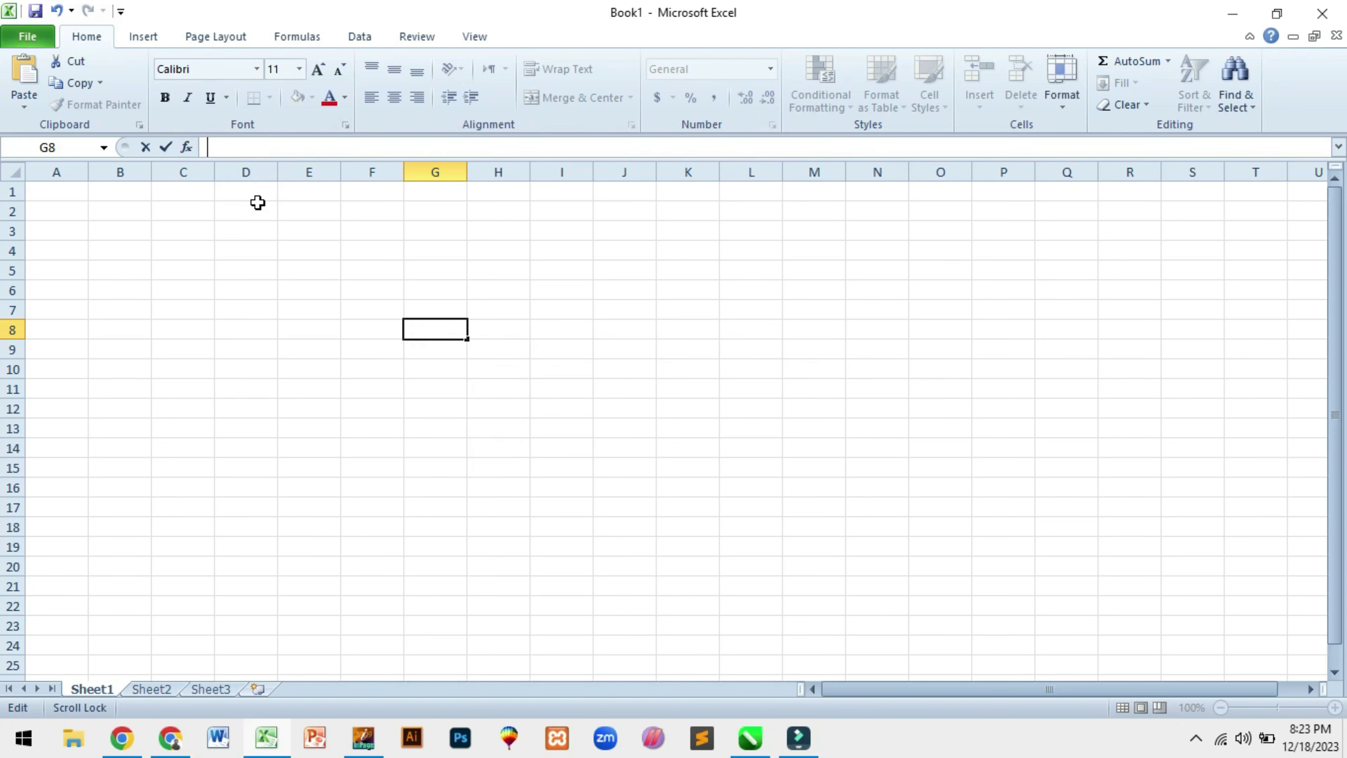
{"action": "left_click", "coordinate": [313, 357]}
Type 306 in G8, erase it, and move to cell B6
{"action": "left_click", "coordinate": [427, 330]}
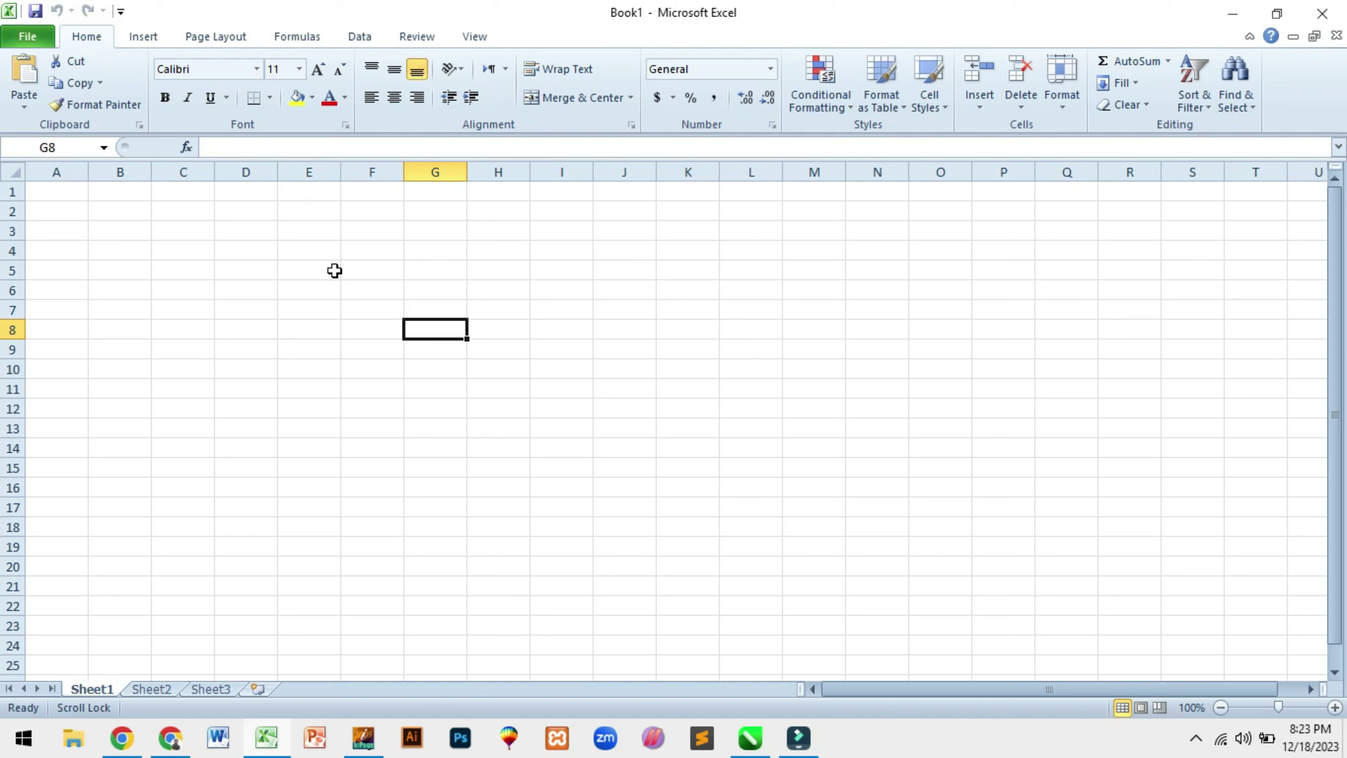
{"action": "type", "text": "306"}
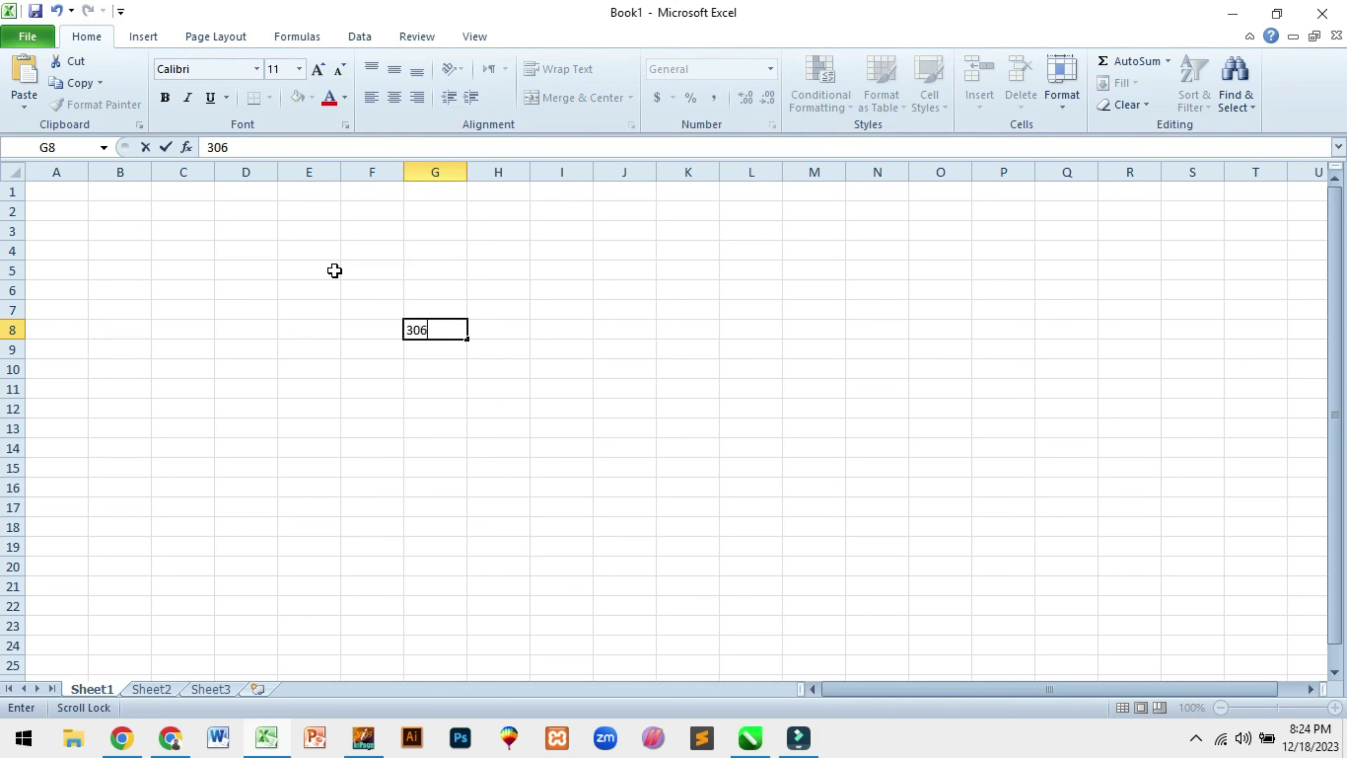
{"action": "key", "text": "BackSpace"}
{"action": "key", "text": "BackSpace"}
{"action": "key", "text": "BackSpace"}
{"action": "left_click", "coordinate": [109, 287]}
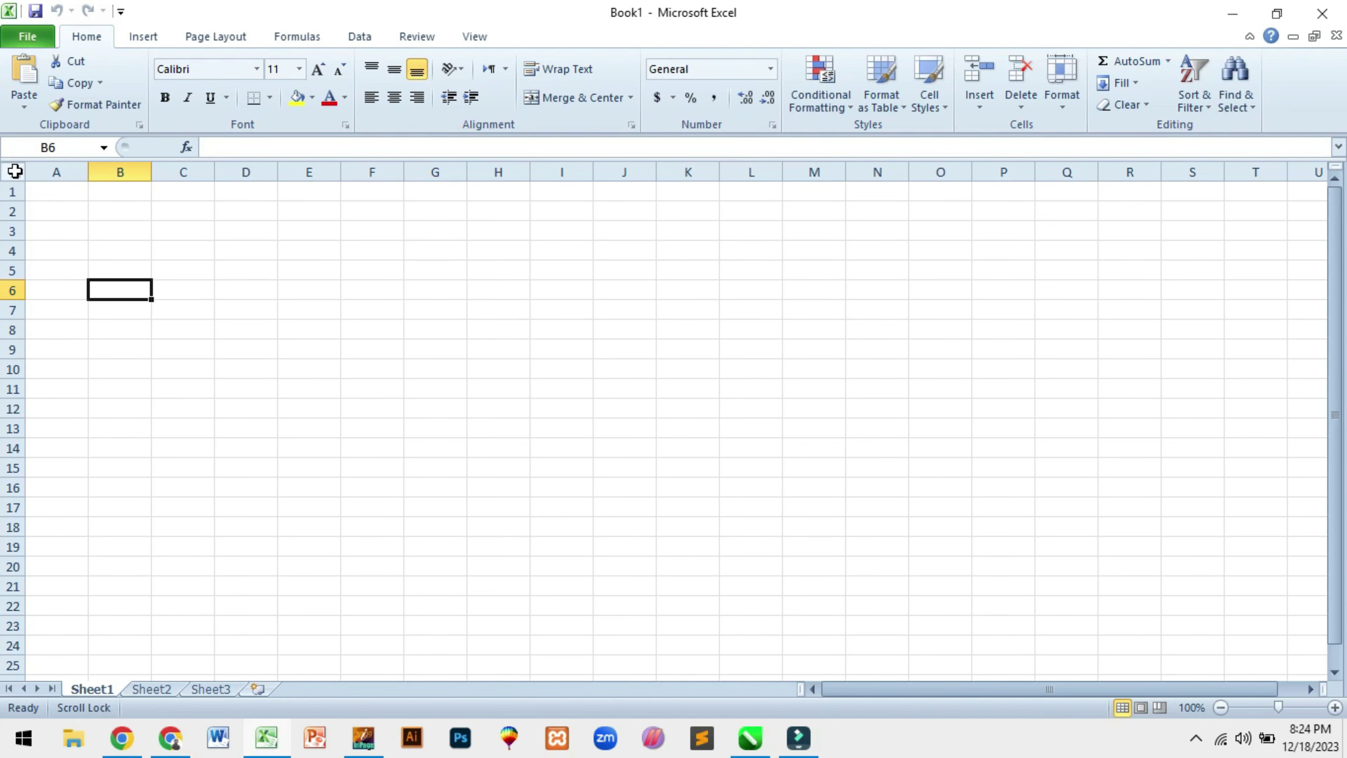
{"action": "left_click", "coordinate": [15, 171]}
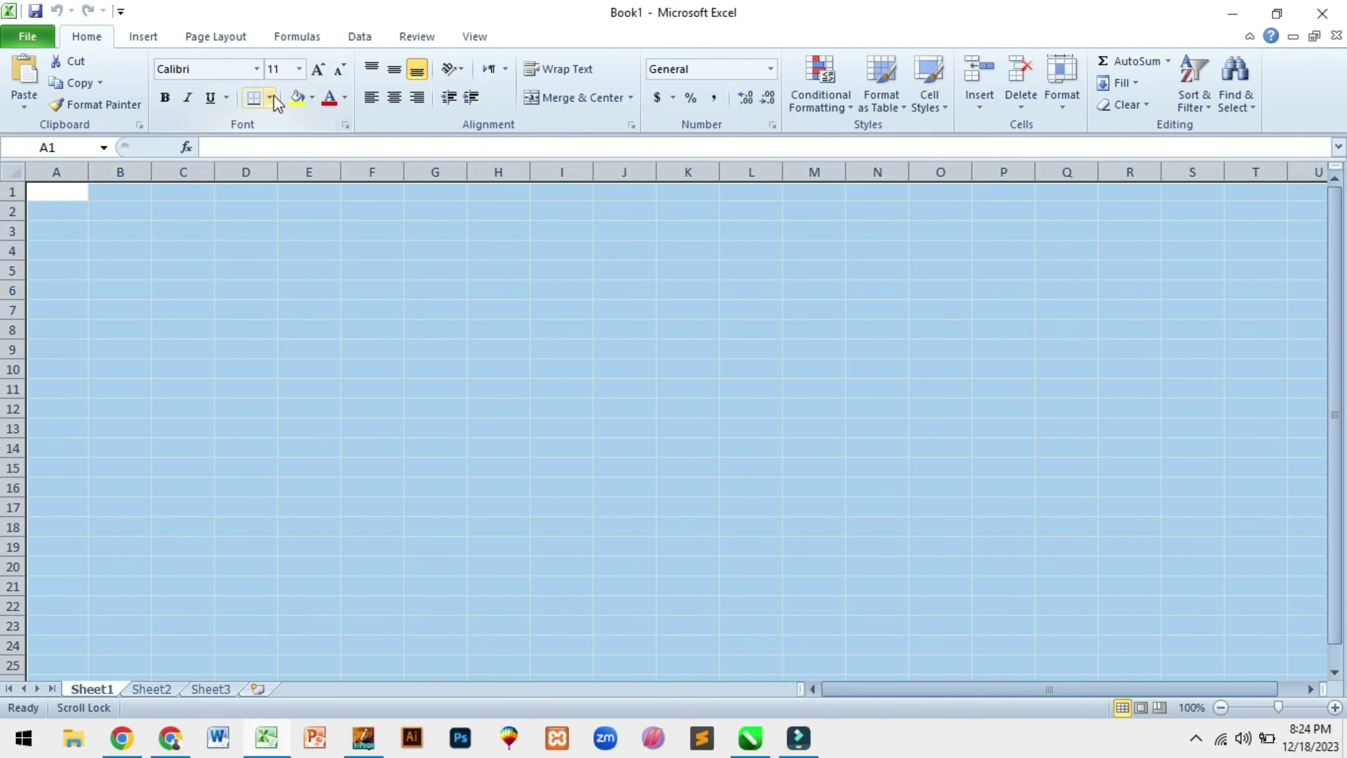
{"action": "left_click", "coordinate": [269, 97]}
{"action": "left_click", "coordinate": [309, 255]}
{"action": "left_click", "coordinate": [409, 341]}
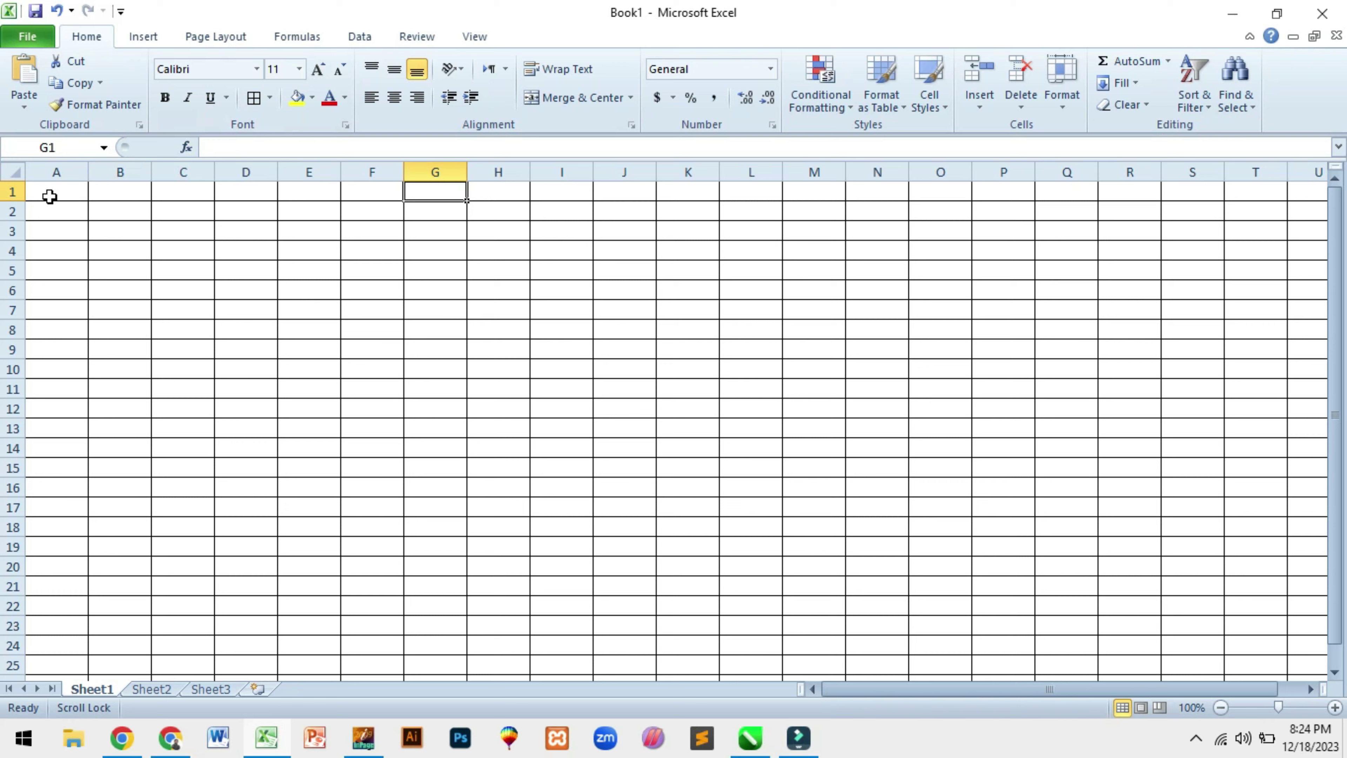
{"action": "key", "text": "ctrl+z"}
{"action": "left_click", "coordinate": [135, 314]}
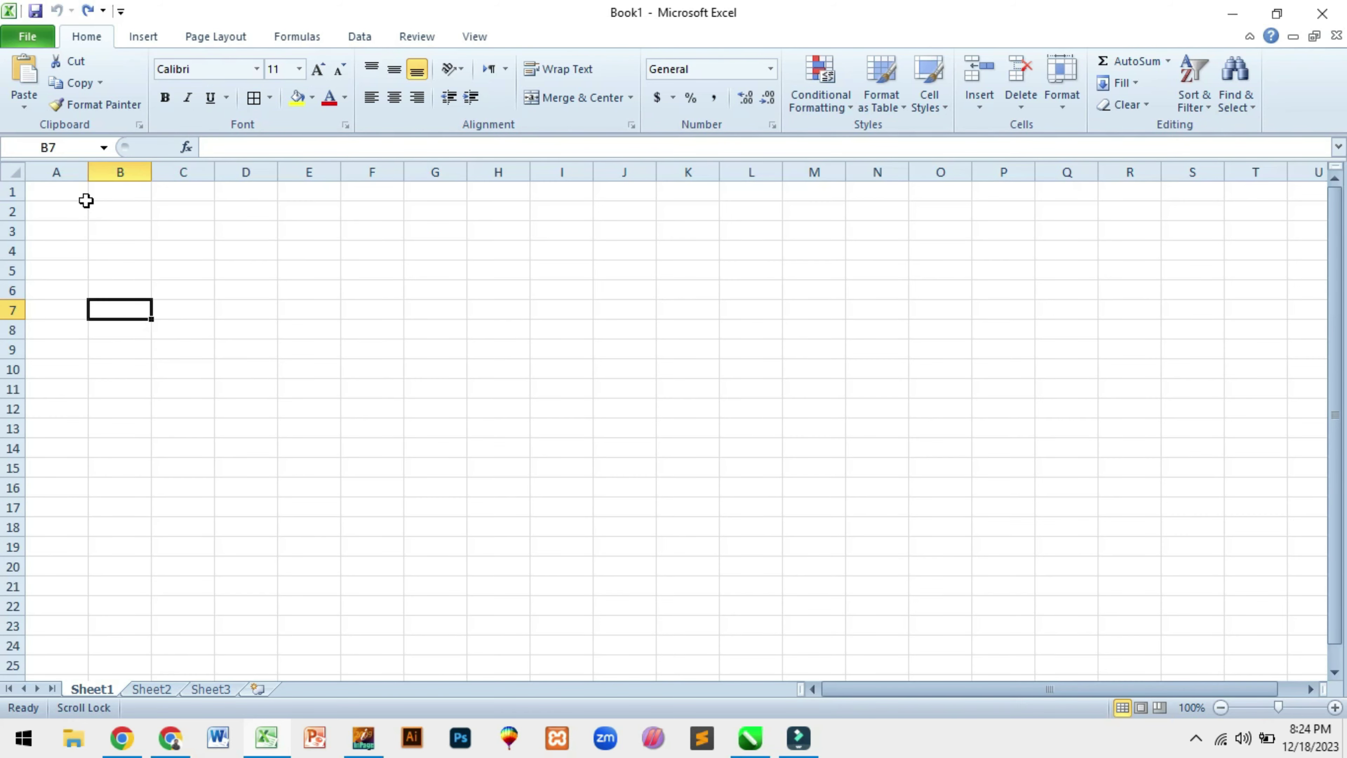
{"action": "left_click", "coordinate": [66, 171]}
{"action": "left_click", "coordinate": [103, 171]}
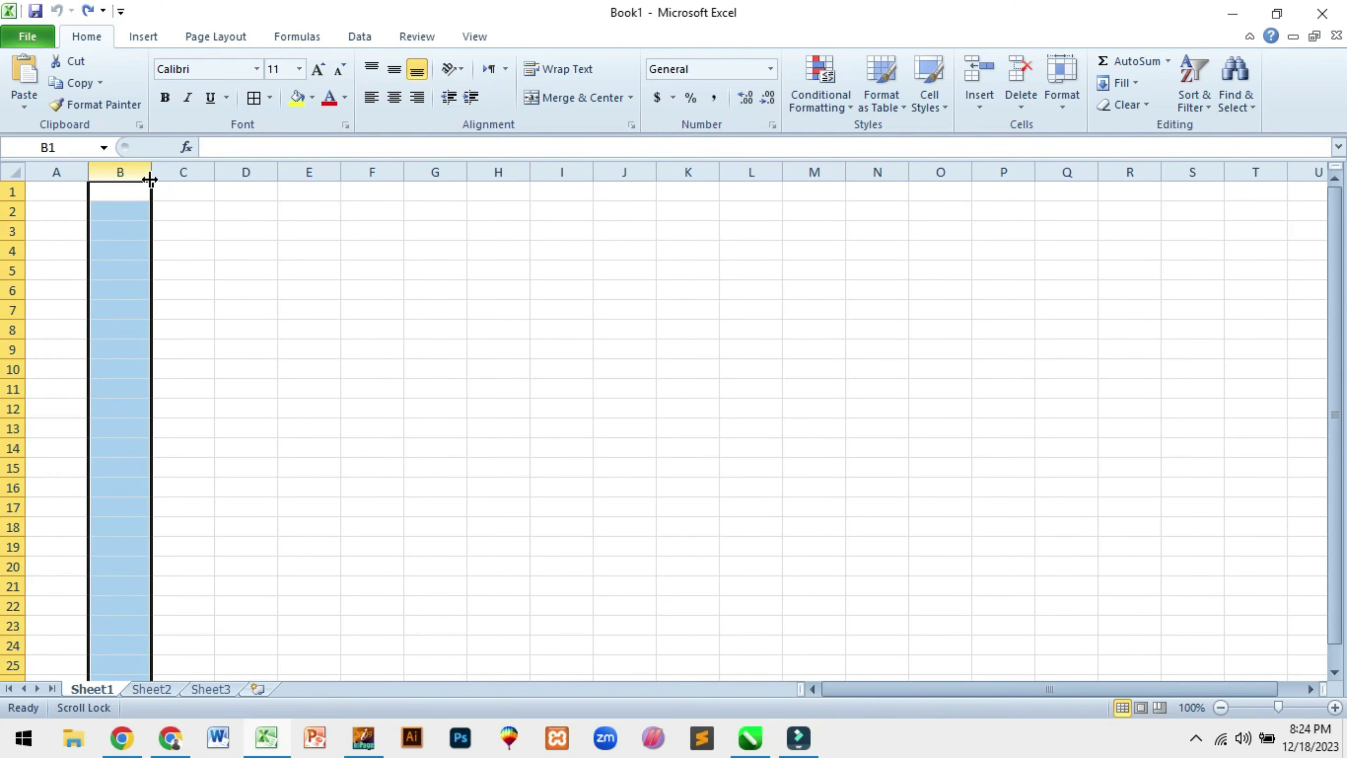
{"action": "left_click", "coordinate": [185, 171]}
{"action": "left_click", "coordinate": [269, 172]}
{"action": "left_click", "coordinate": [303, 172]}
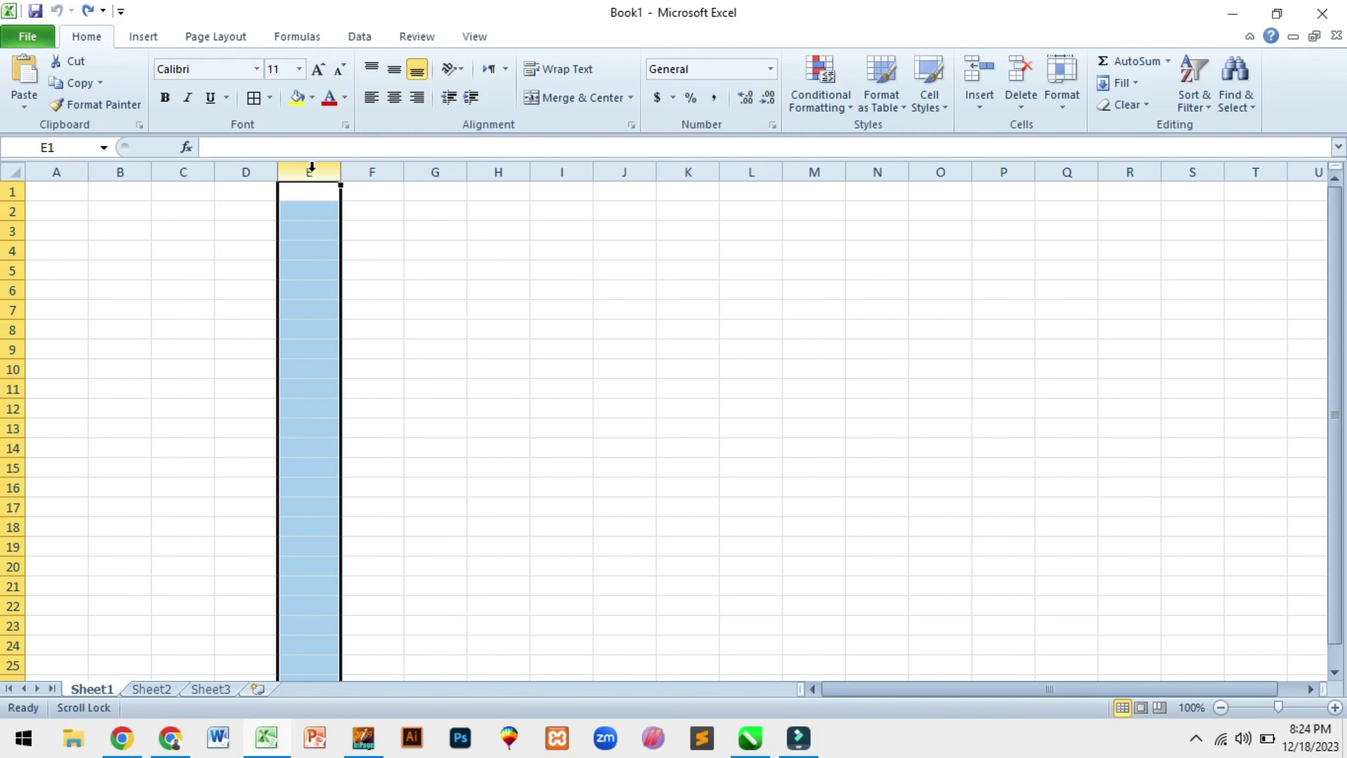
{"action": "left_click", "coordinate": [393, 173]}
{"action": "left_click", "coordinate": [434, 175]}
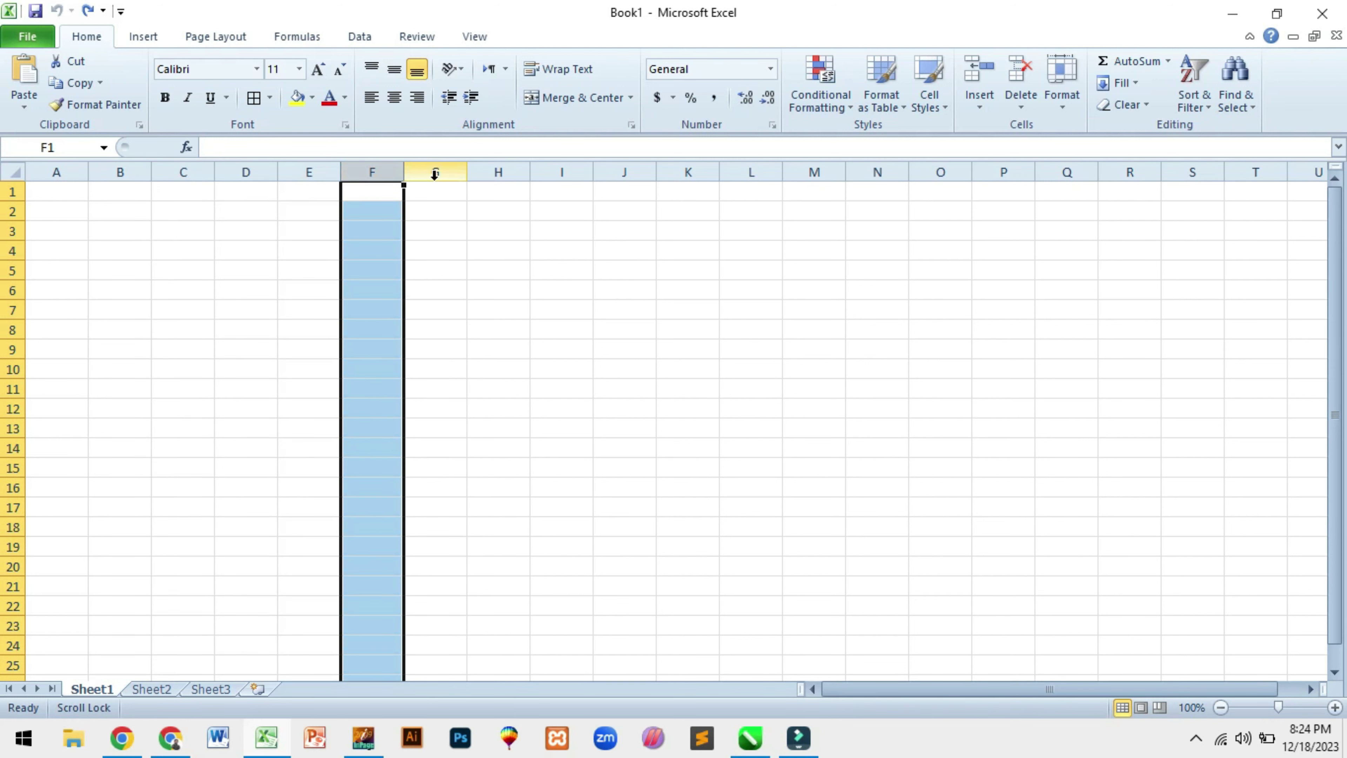
{"action": "left_click", "coordinate": [271, 228]}
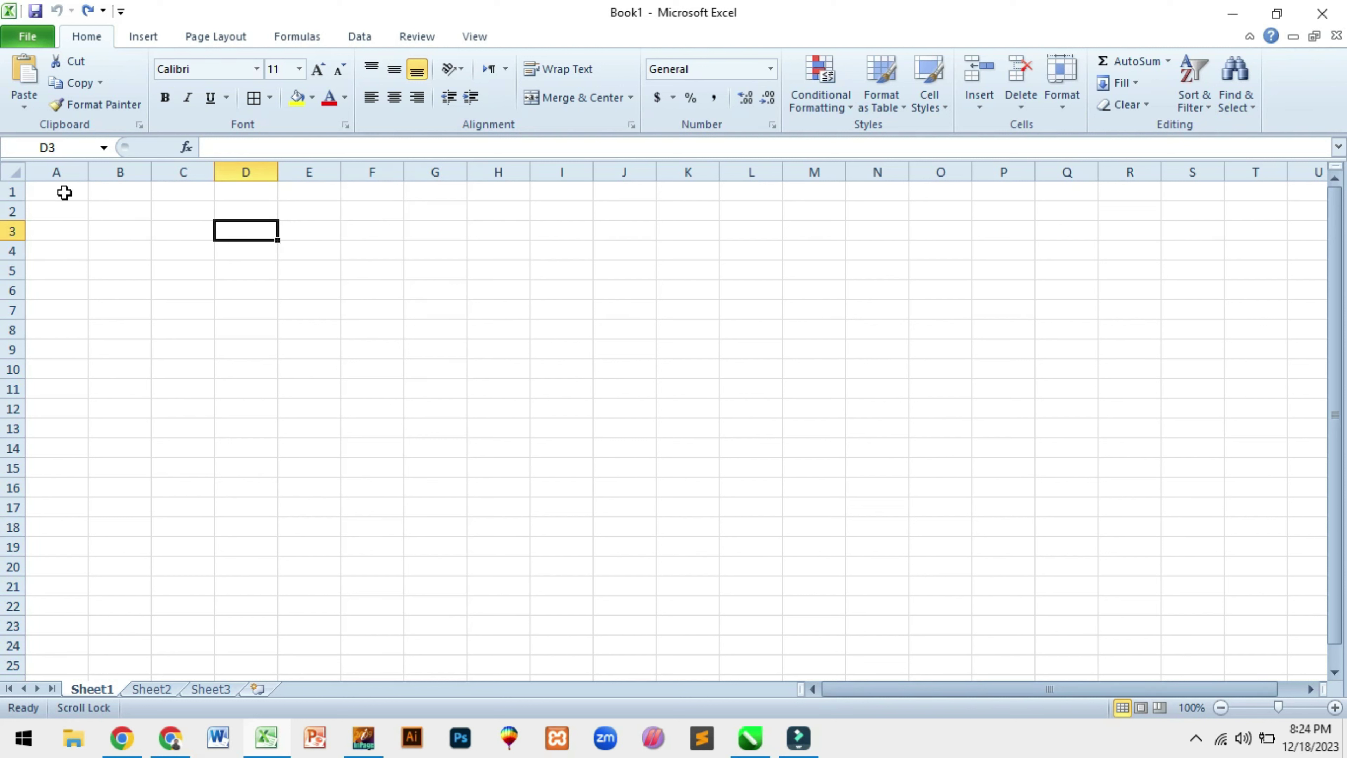
{"action": "left_click", "coordinate": [60, 191]}
{"action": "left_click", "coordinate": [133, 291]}
{"action": "left_click", "coordinate": [79, 172]}
{"action": "left_click", "coordinate": [108, 172]}
{"action": "left_click", "coordinate": [174, 172]}
{"action": "left_click", "coordinate": [226, 171]}
{"action": "left_click", "coordinate": [357, 172]}
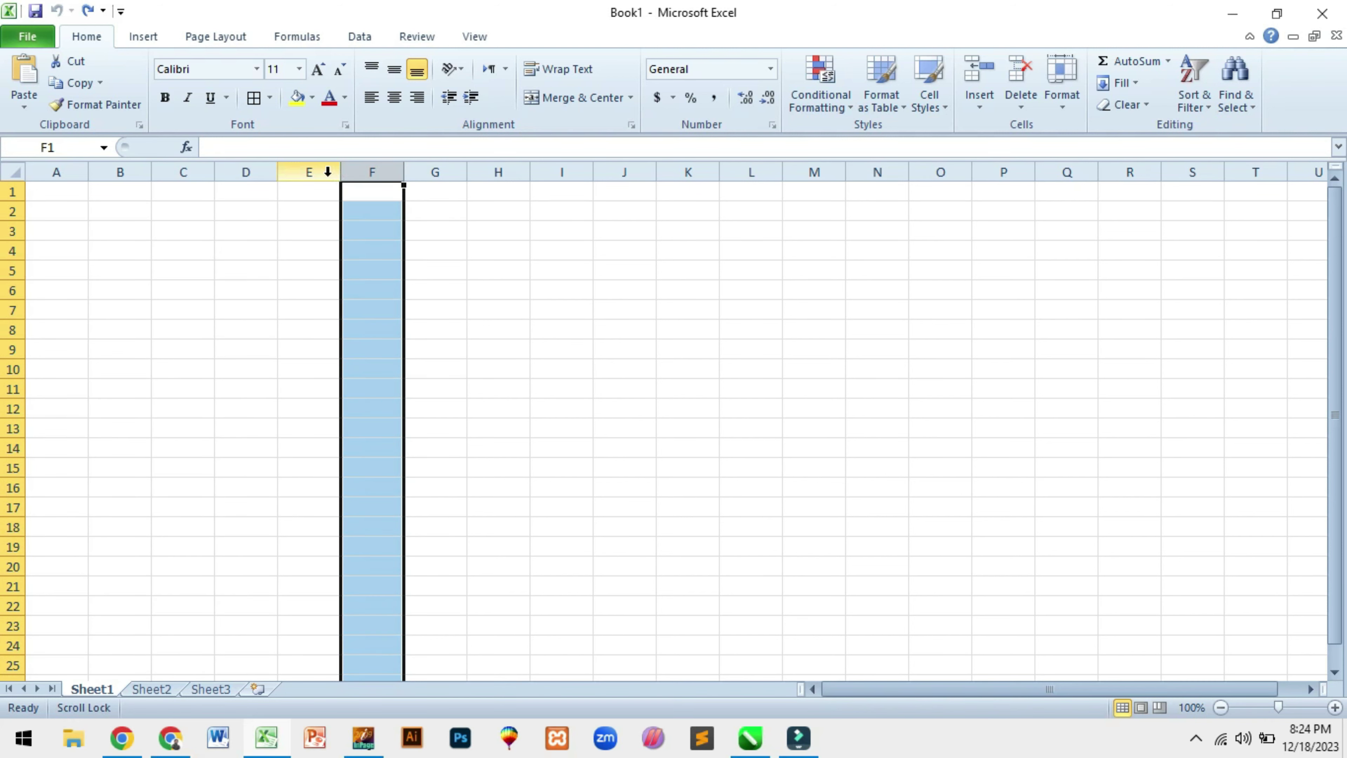
{"action": "left_click", "coordinate": [300, 171]}
{"action": "left_click", "coordinate": [12, 191]}
{"action": "left_click", "coordinate": [13, 211]}
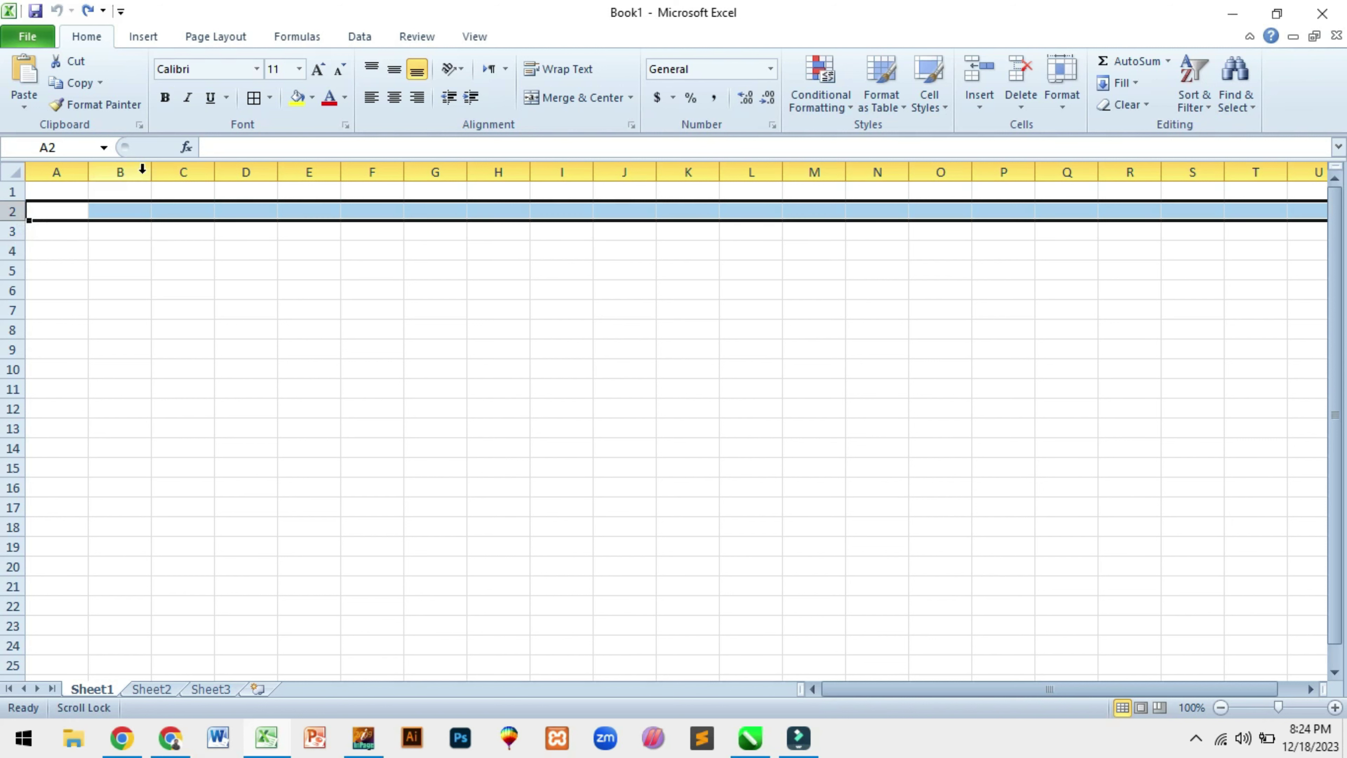
{"action": "left_click", "coordinate": [175, 192]}
Widen column B and resize row 4, undoing each change with Ctrl+Z
{"action": "left_click_drag", "start_coordinate": [154, 172], "coordinate": [424, 170]}
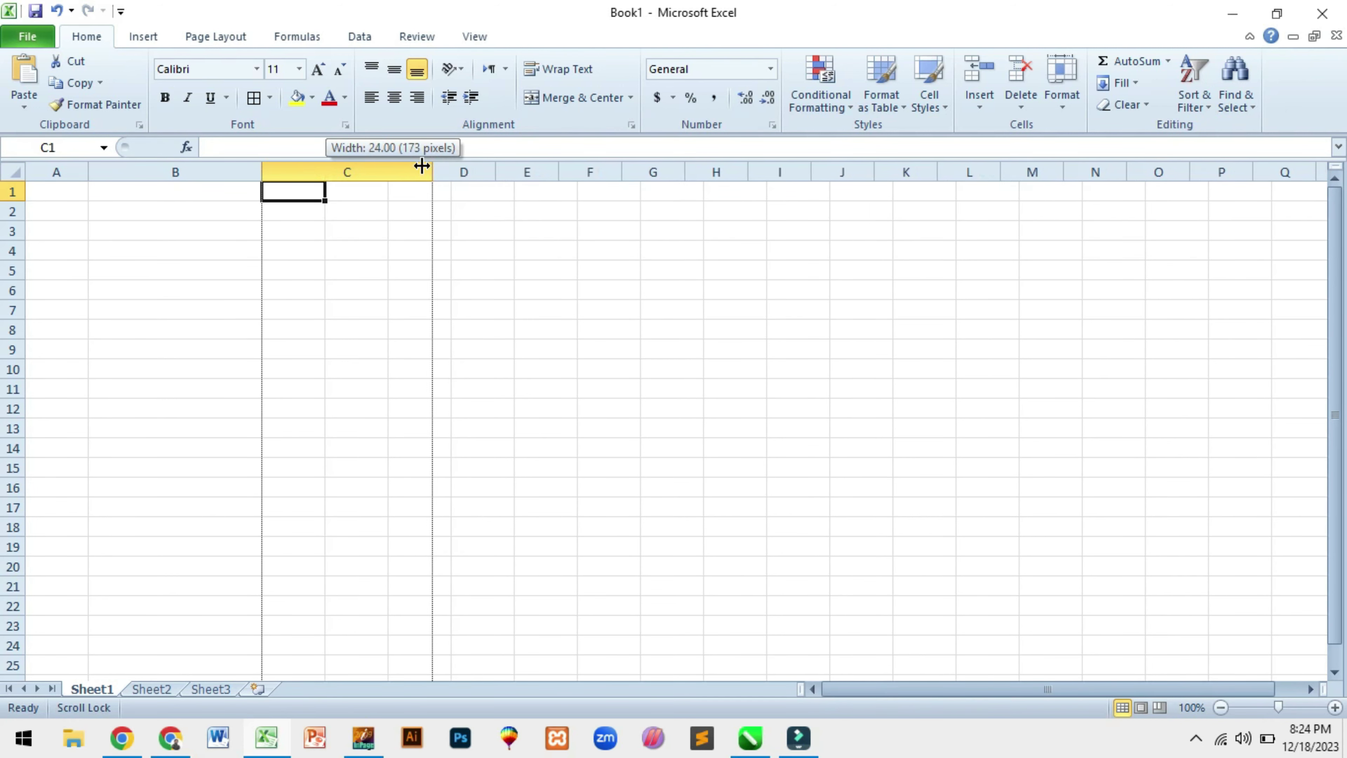
{"action": "key", "text": "ctrl+z"}
{"action": "key", "text": "ctrl+z"}
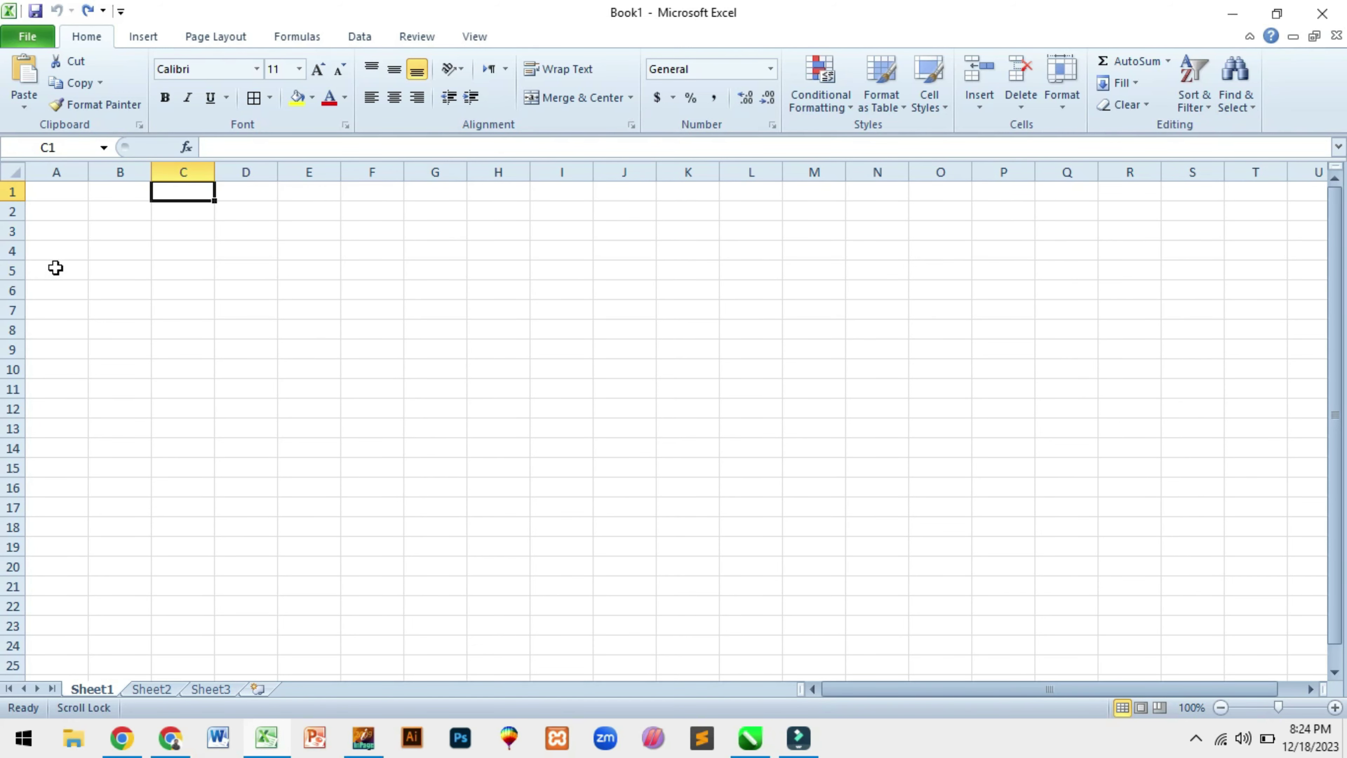
{"action": "left_click_drag", "start_coordinate": [23, 260], "coordinate": [20, 286]}
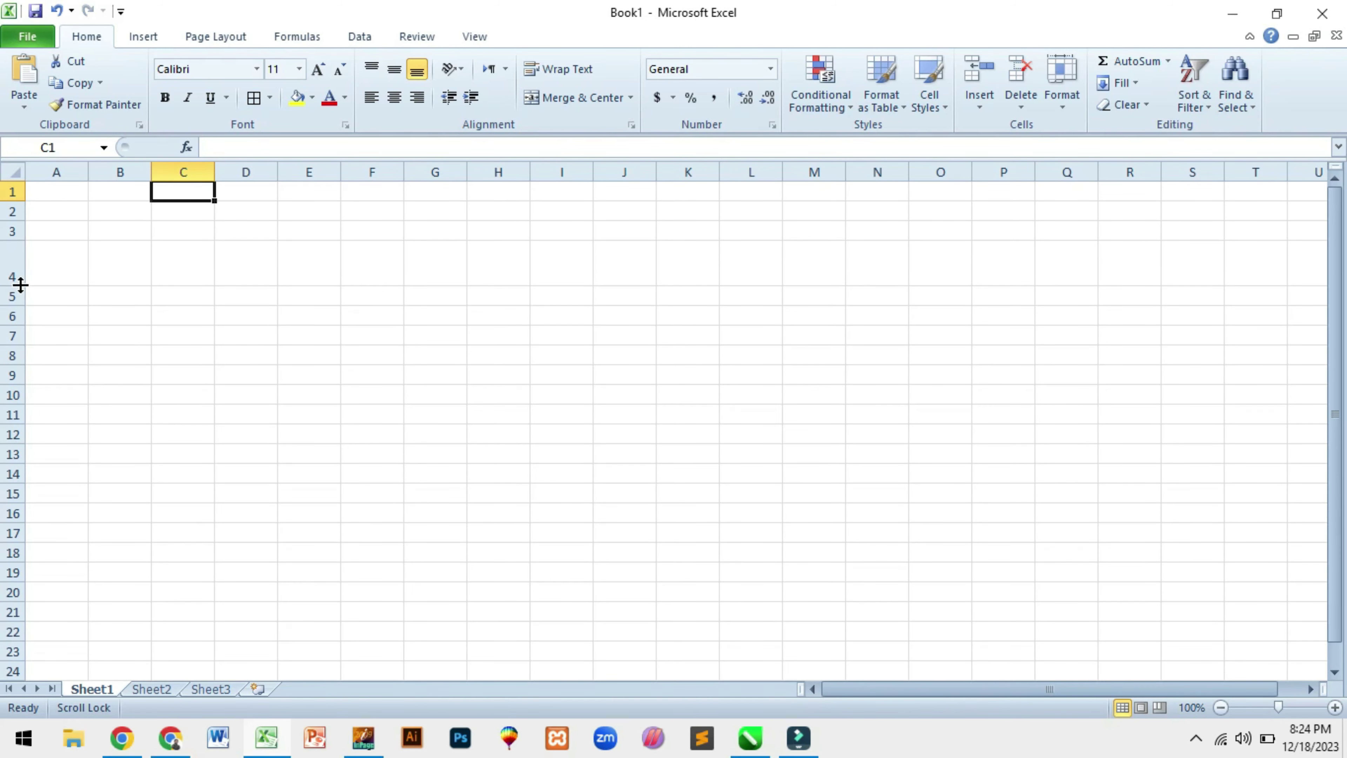
{"action": "key", "text": "ctrl+z"}
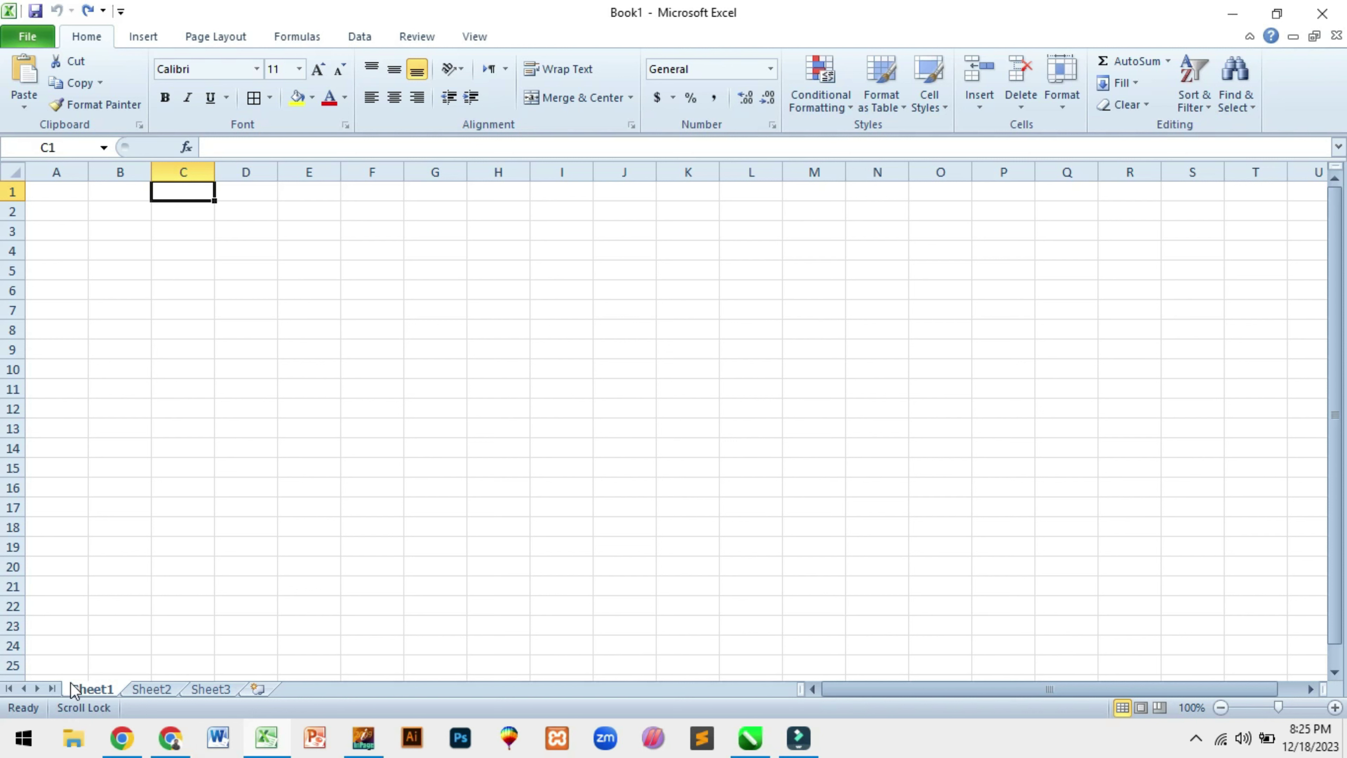
Rename the first sheet to 1ST YEAR
{"action": "right_click", "coordinate": [84, 693]}
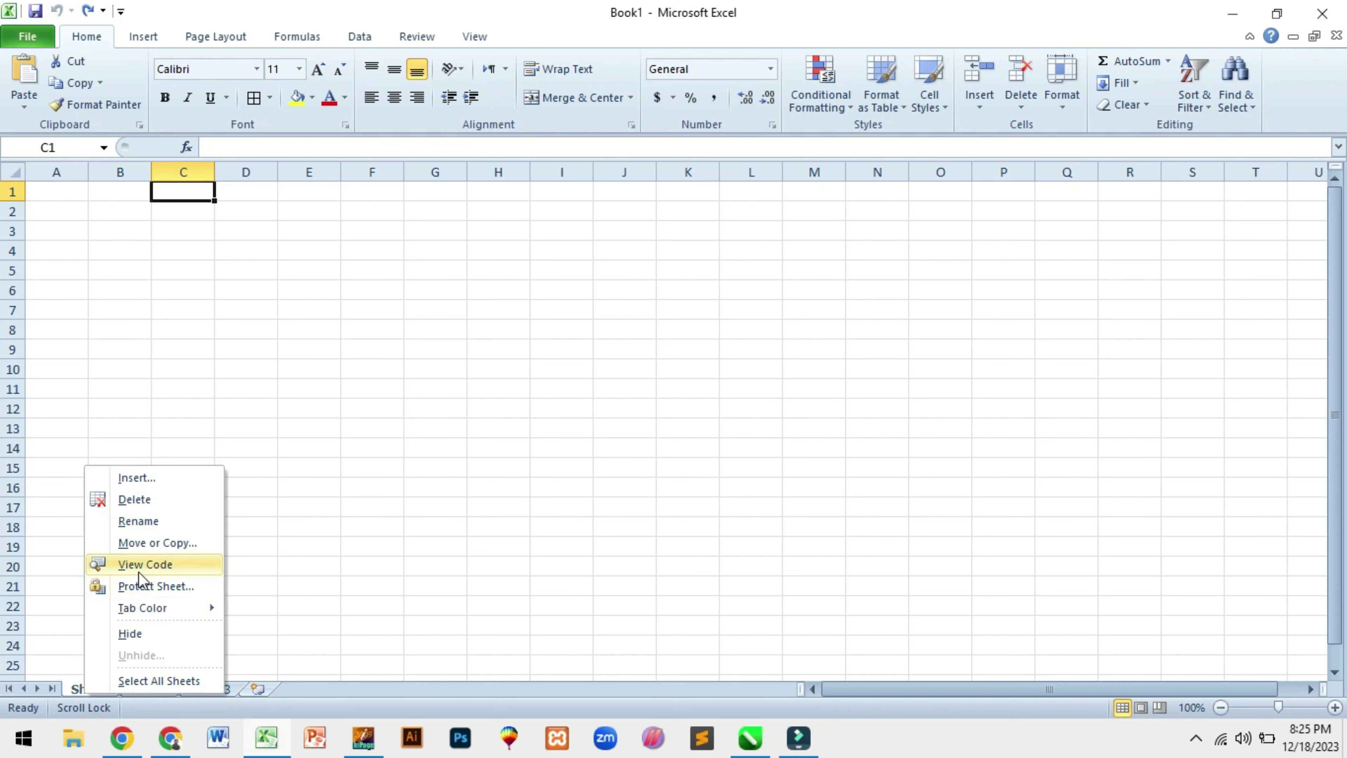
{"action": "left_click", "coordinate": [137, 522]}
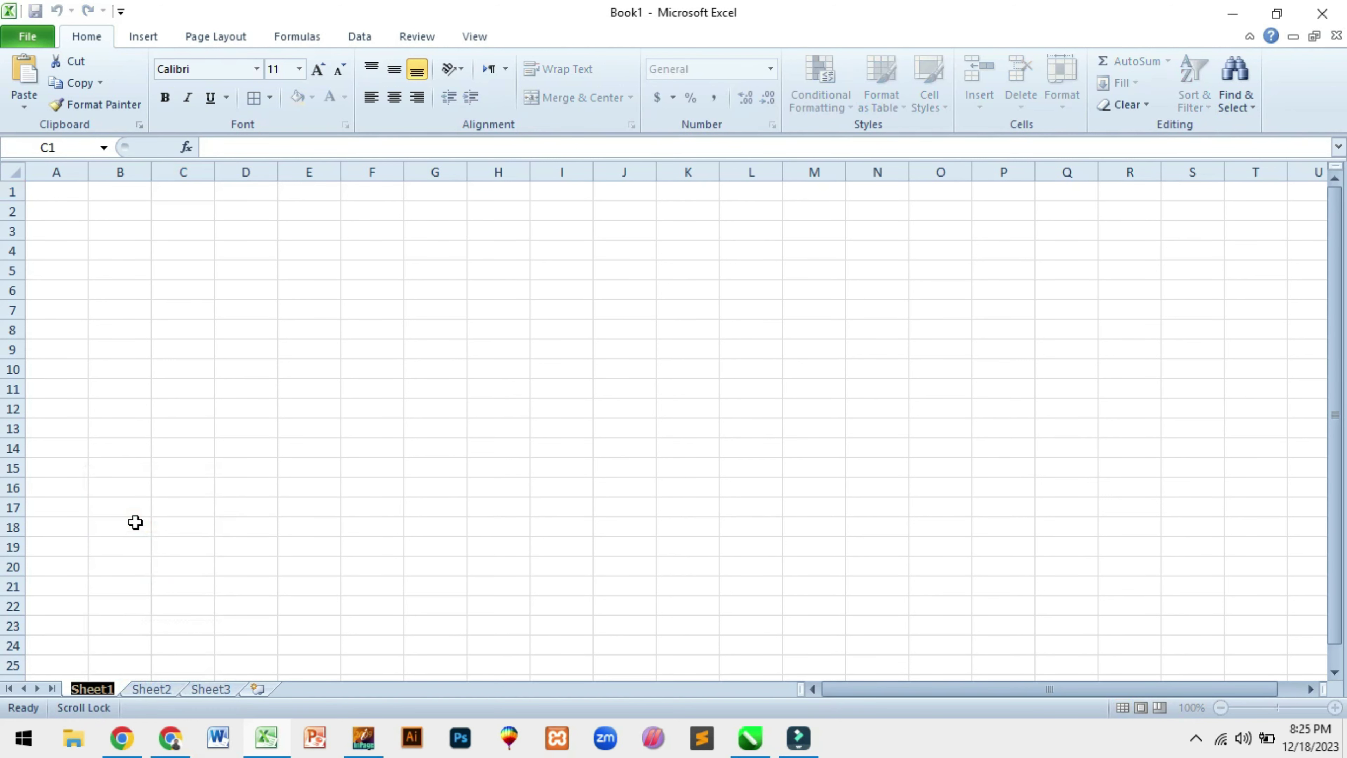
{"action": "key", "text": "BackSpace"}
{"action": "type", "text": "T "}
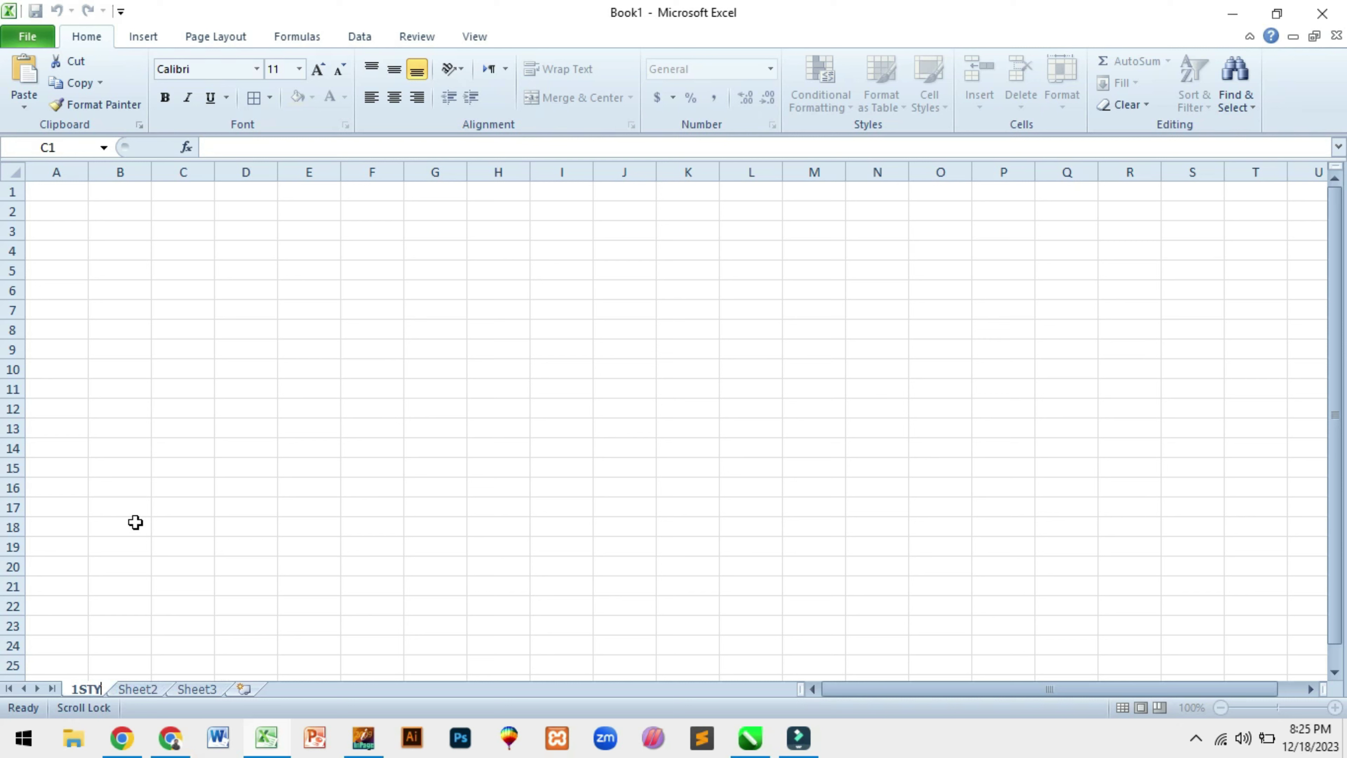
{"action": "type", "text": "YEAR"}
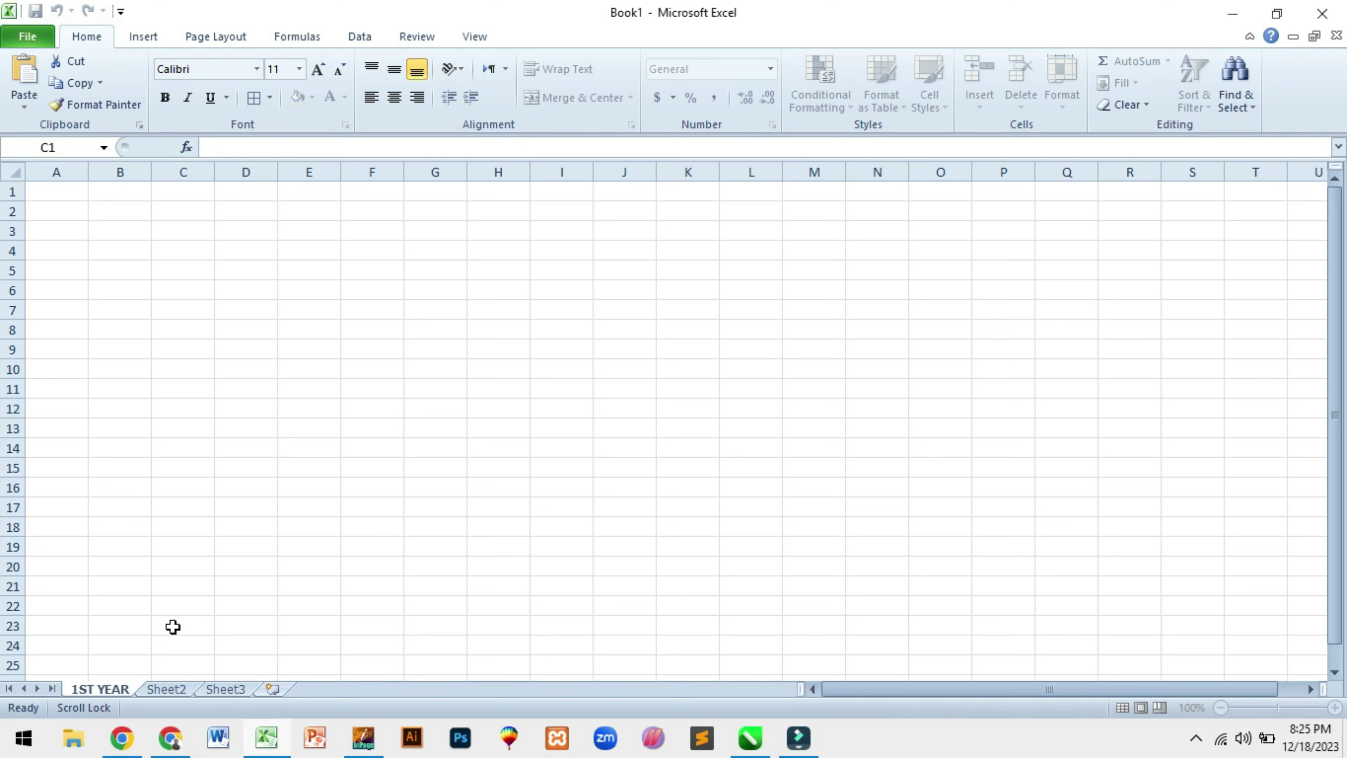
{"action": "left_click", "coordinate": [162, 688]}
Rename the second sheet to 2ND YEAR and return to the 1ST YEAR sheet
{"action": "right_click", "coordinate": [162, 688]}
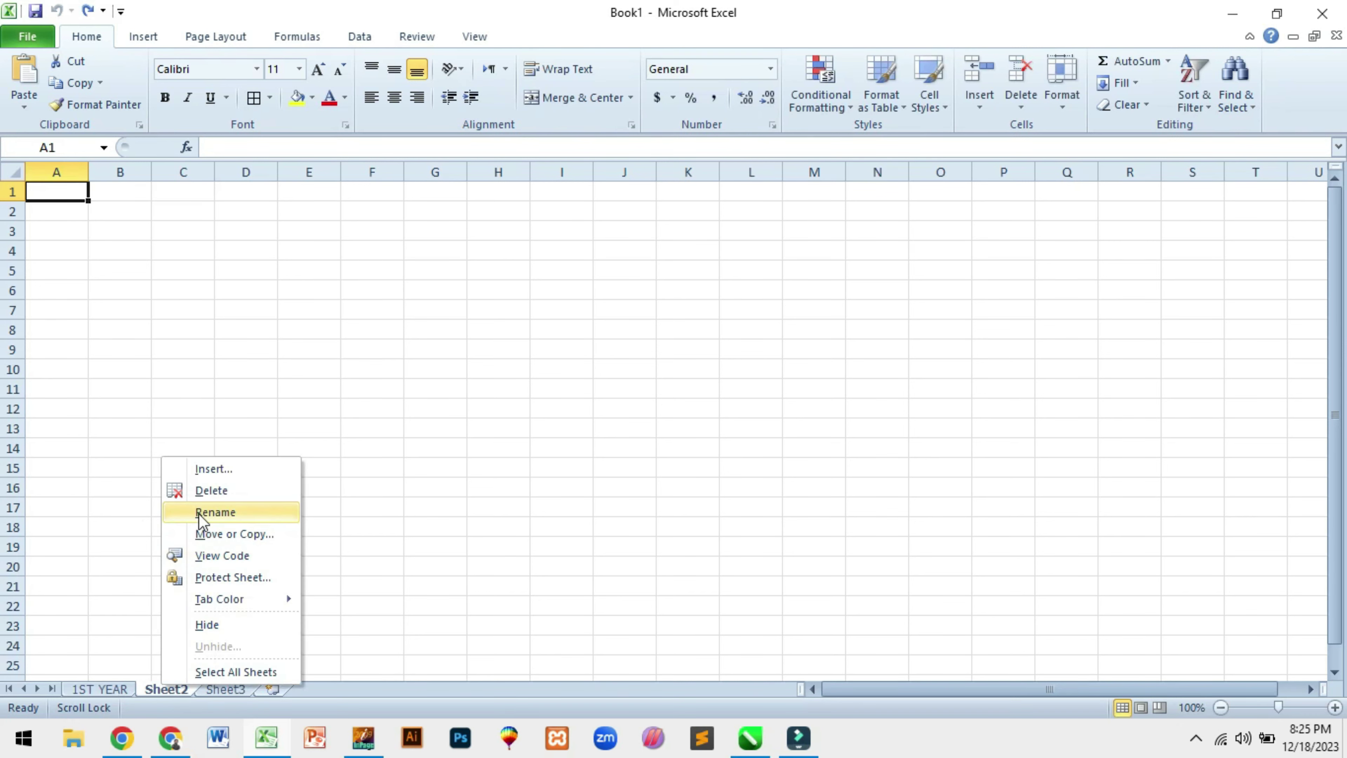
{"action": "left_click", "coordinate": [221, 511]}
{"action": "type", "text": "2ND YEAR"}
{"action": "key", "text": "Return"}
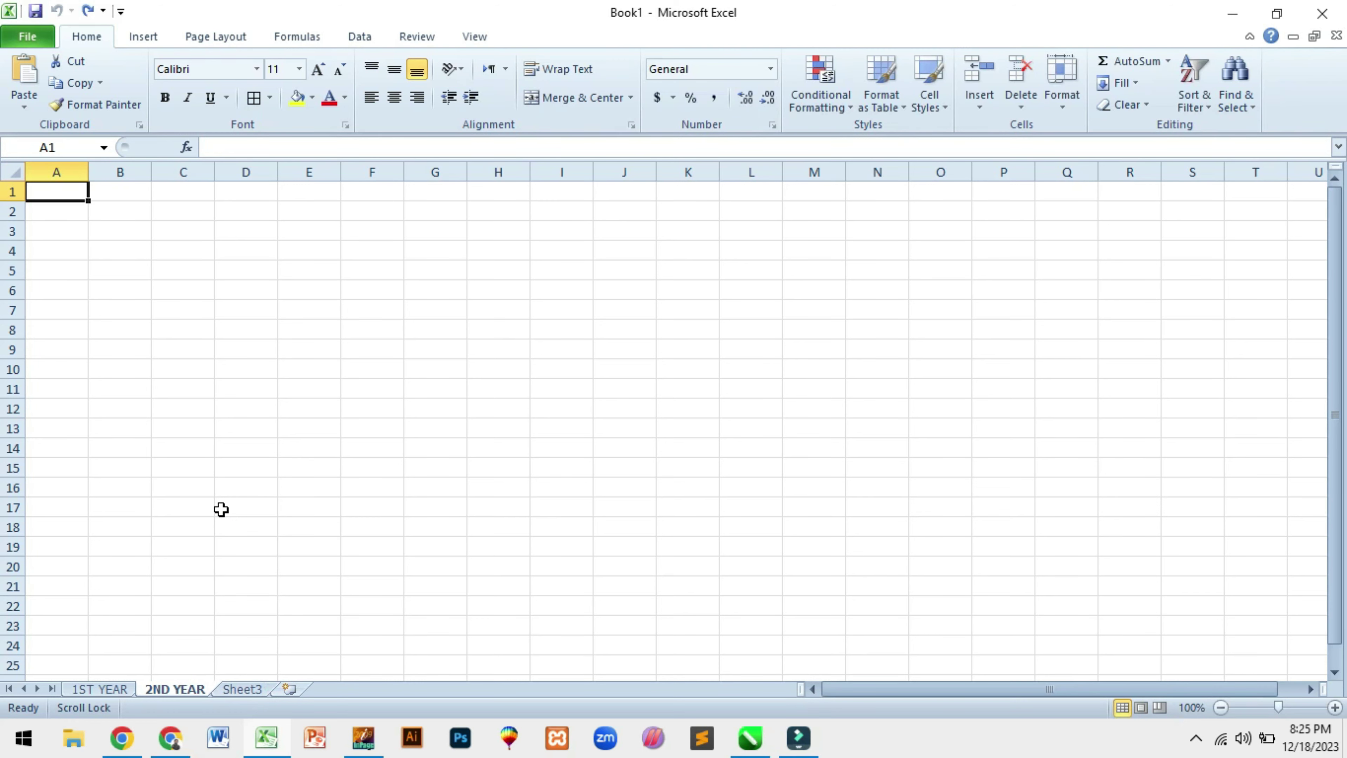
{"action": "left_click", "coordinate": [92, 687]}
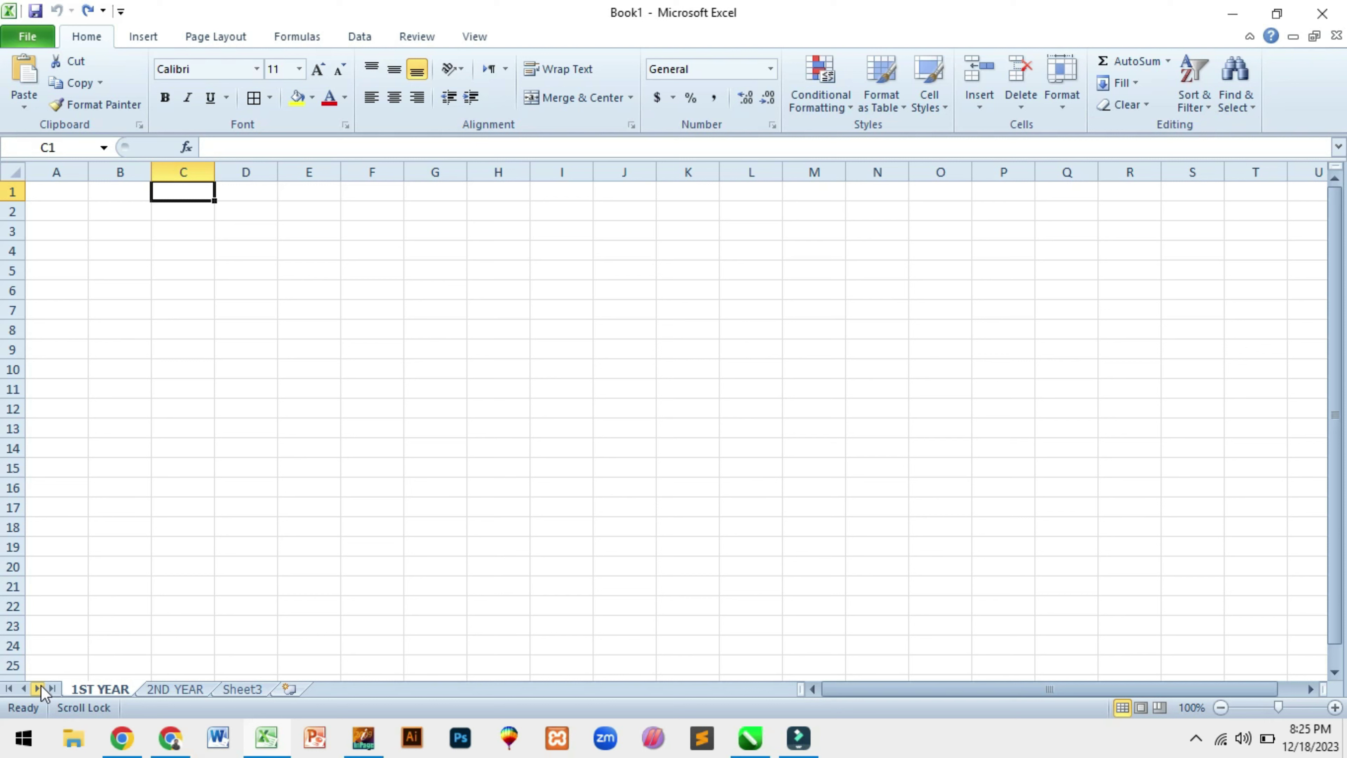
Select cell F17, then reopen INDEX SHEET from the File menu's recent workbooks
{"action": "left_click", "coordinate": [372, 504]}
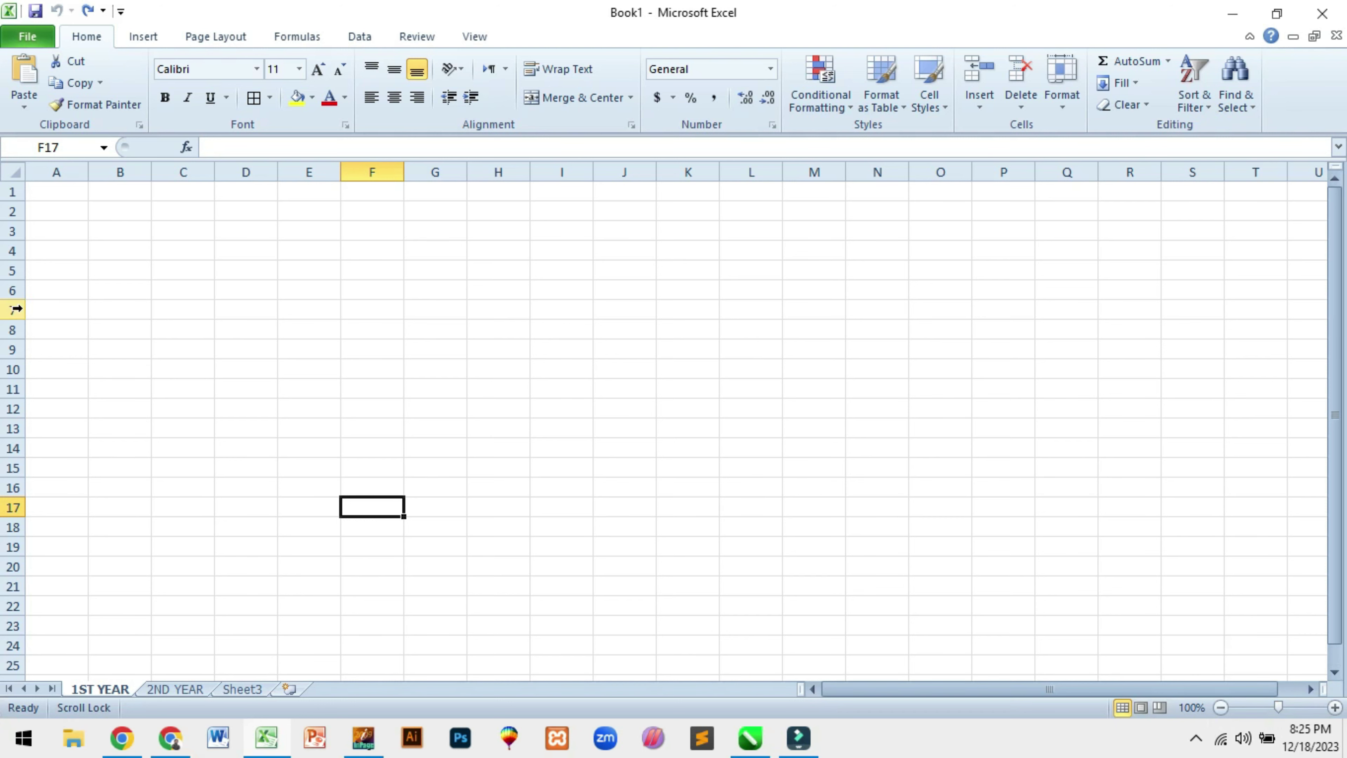
{"action": "left_click", "coordinate": [24, 39]}
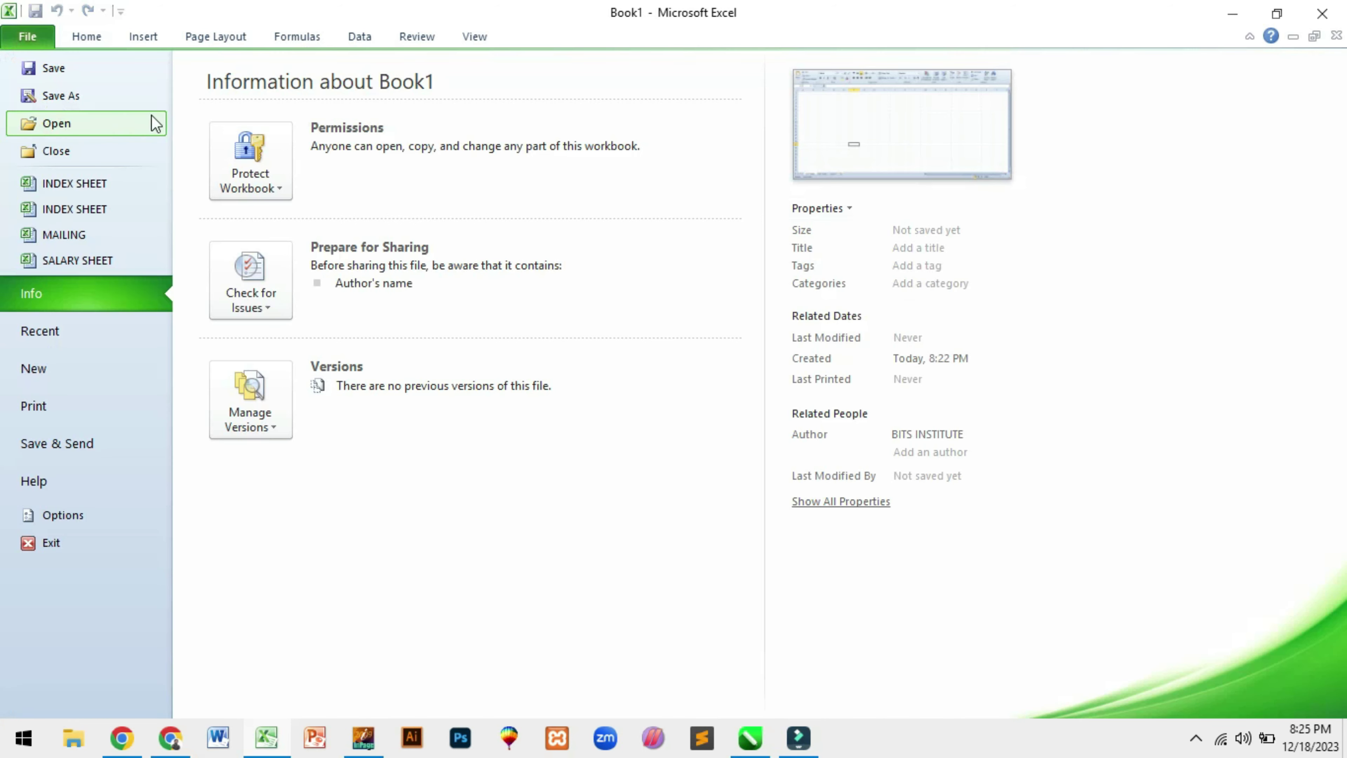
{"action": "left_click", "coordinate": [82, 184]}
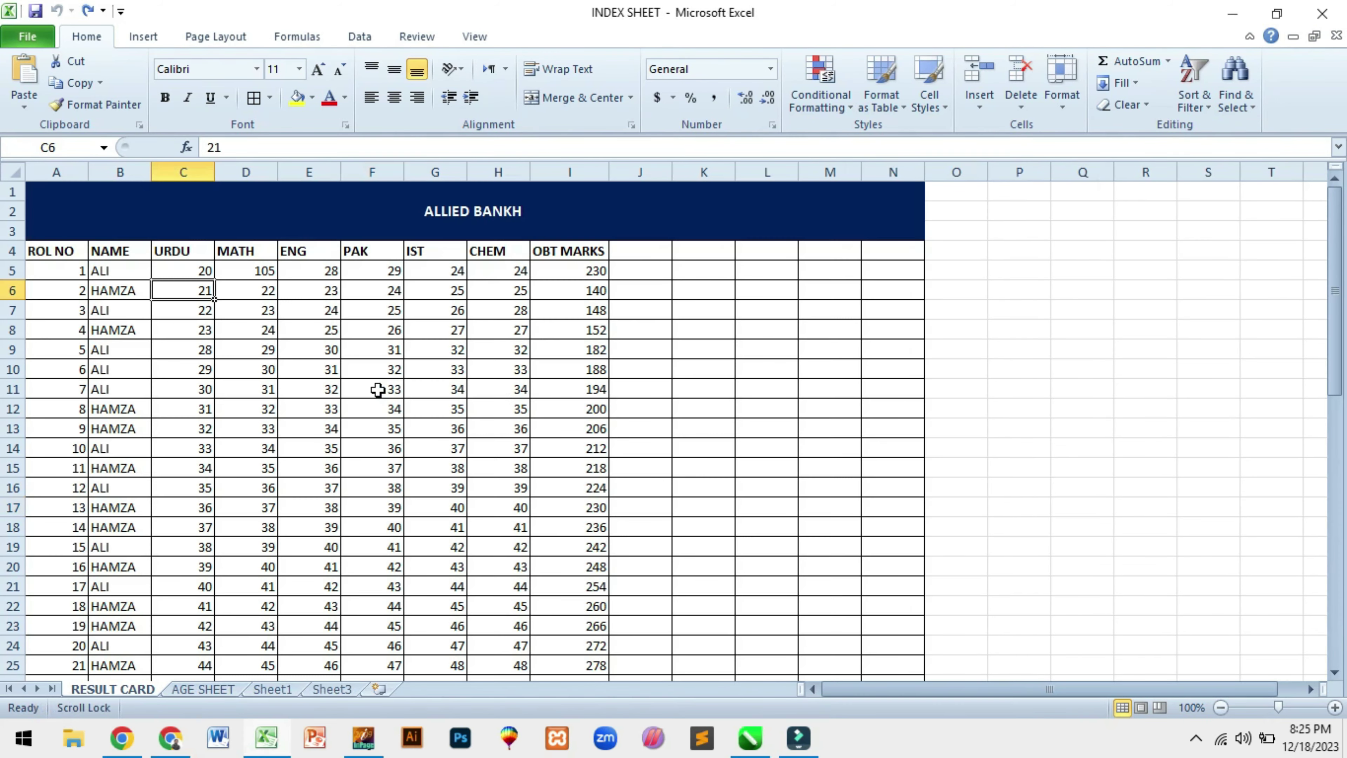
{"action": "left_click", "coordinate": [1335, 708]}
{"action": "left_click", "coordinate": [1335, 707]}
{"action": "left_click", "coordinate": [1335, 708]}
{"action": "left_click", "coordinate": [1335, 707]}
{"action": "scroll", "coordinate": [1052, 563], "scroll_direction": "up", "scroll_amount": 2}
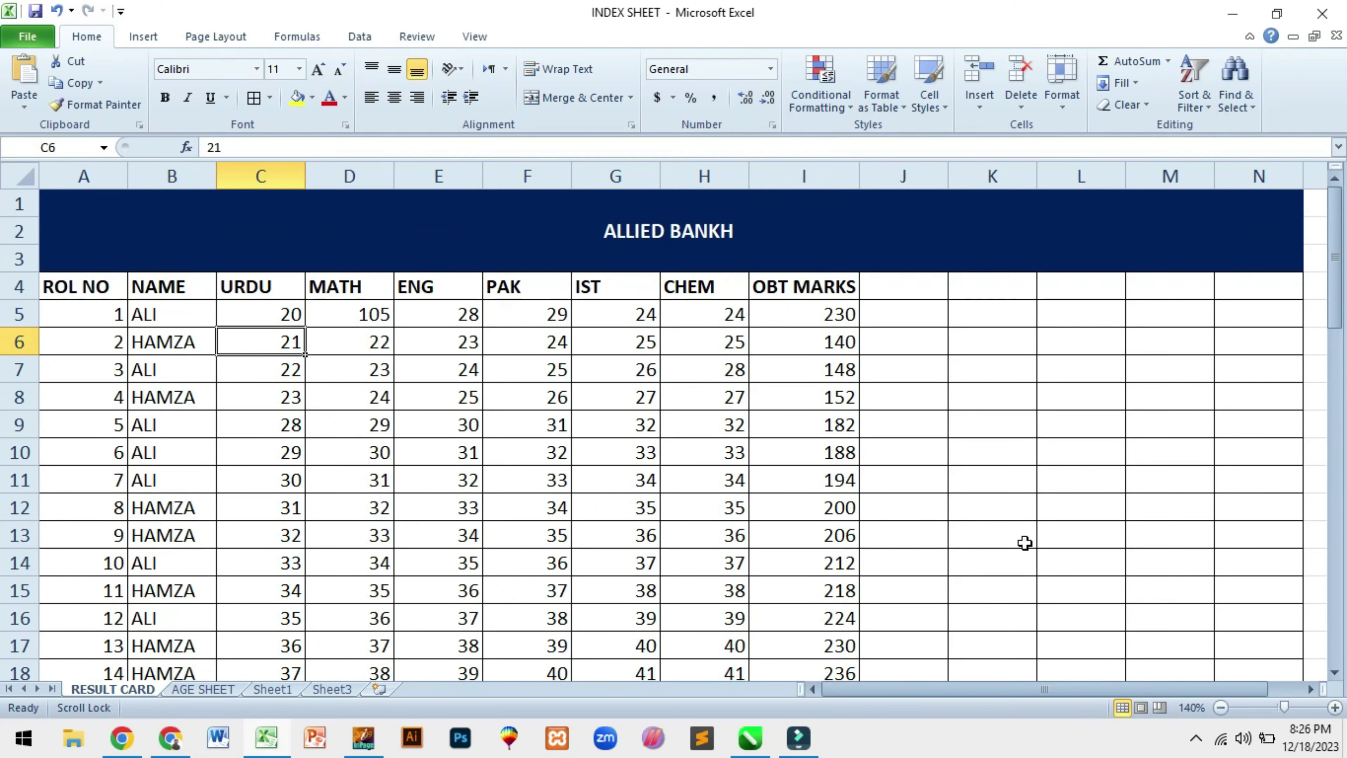
{"action": "left_click", "coordinate": [1224, 709]}
{"action": "left_click", "coordinate": [1224, 708]}
{"action": "left_click", "coordinate": [1224, 708]}
{"action": "left_click", "coordinate": [1224, 709]}
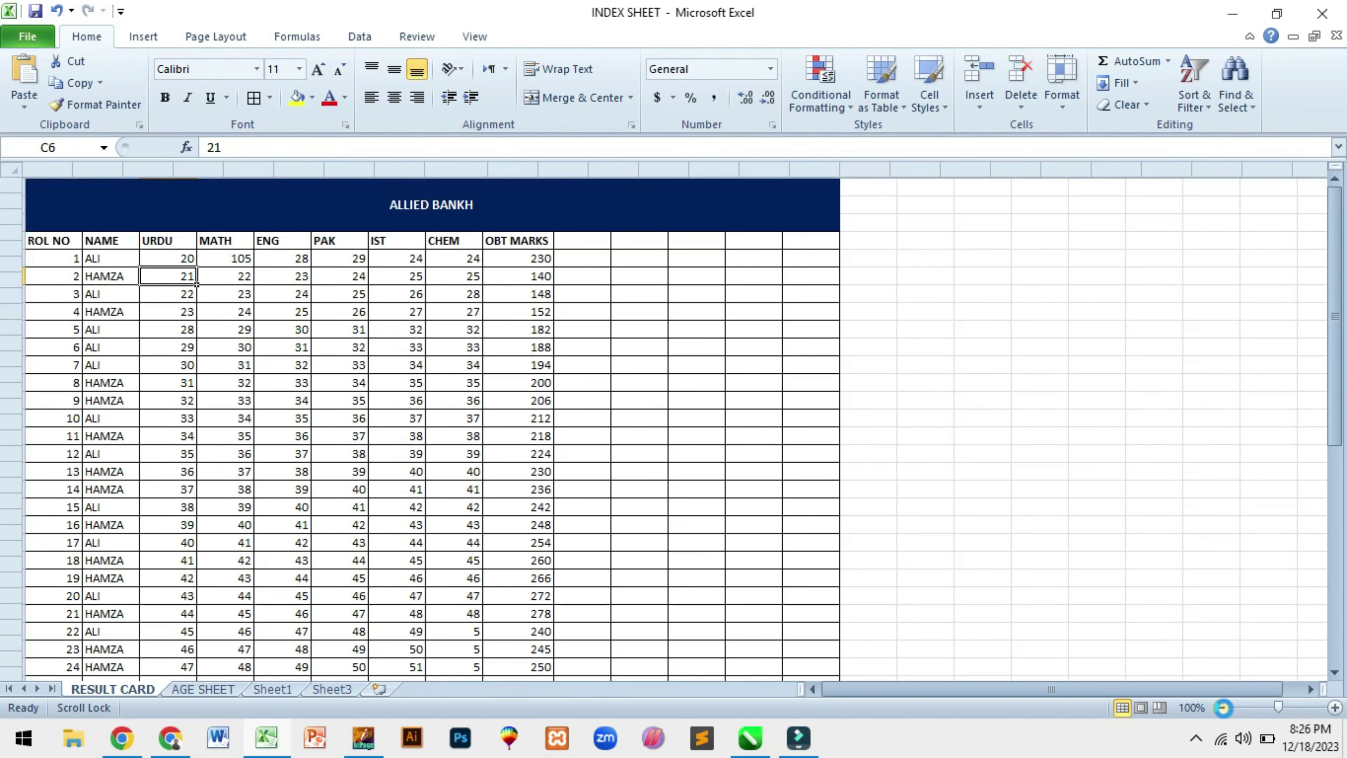
{"action": "left_click", "coordinate": [1222, 707]}
{"action": "left_click", "coordinate": [1222, 707]}
{"action": "left_click", "coordinate": [1223, 707]}
{"action": "left_click", "coordinate": [1223, 707]}
{"action": "left_click", "coordinate": [1222, 708]}
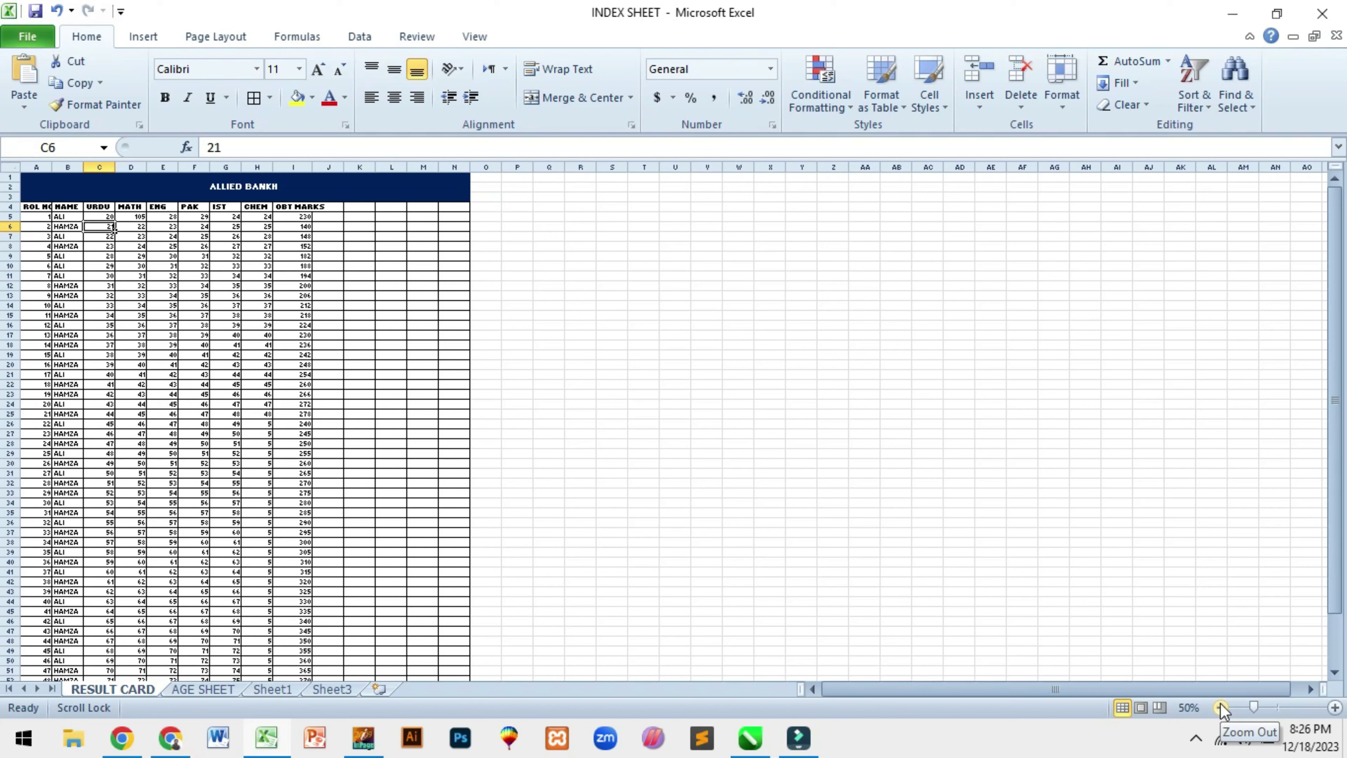
{"action": "left_click", "coordinate": [1334, 708]}
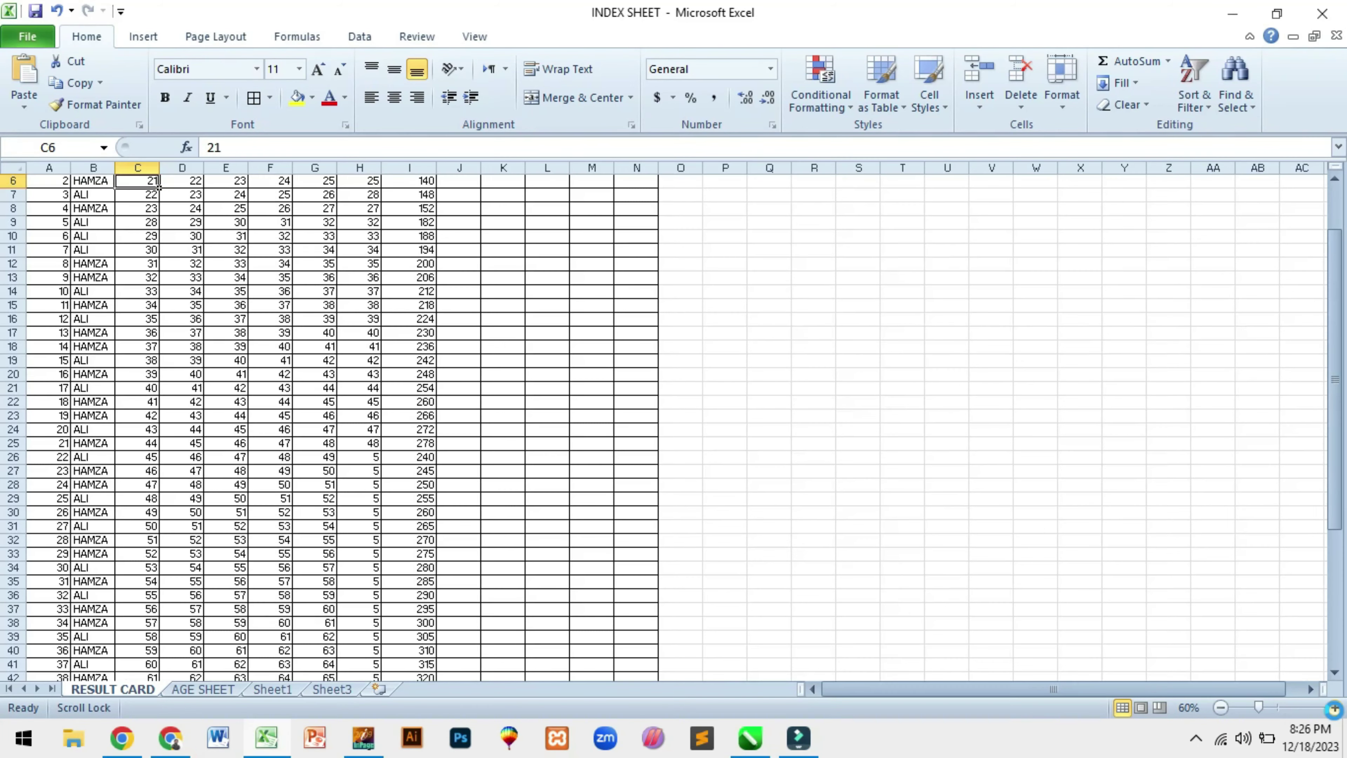
{"action": "left_click", "coordinate": [1335, 707]}
{"action": "left_click", "coordinate": [1334, 707]}
{"action": "left_click", "coordinate": [1335, 707]}
{"action": "left_click", "coordinate": [1335, 707]}
{"action": "left_click", "coordinate": [1335, 707]}
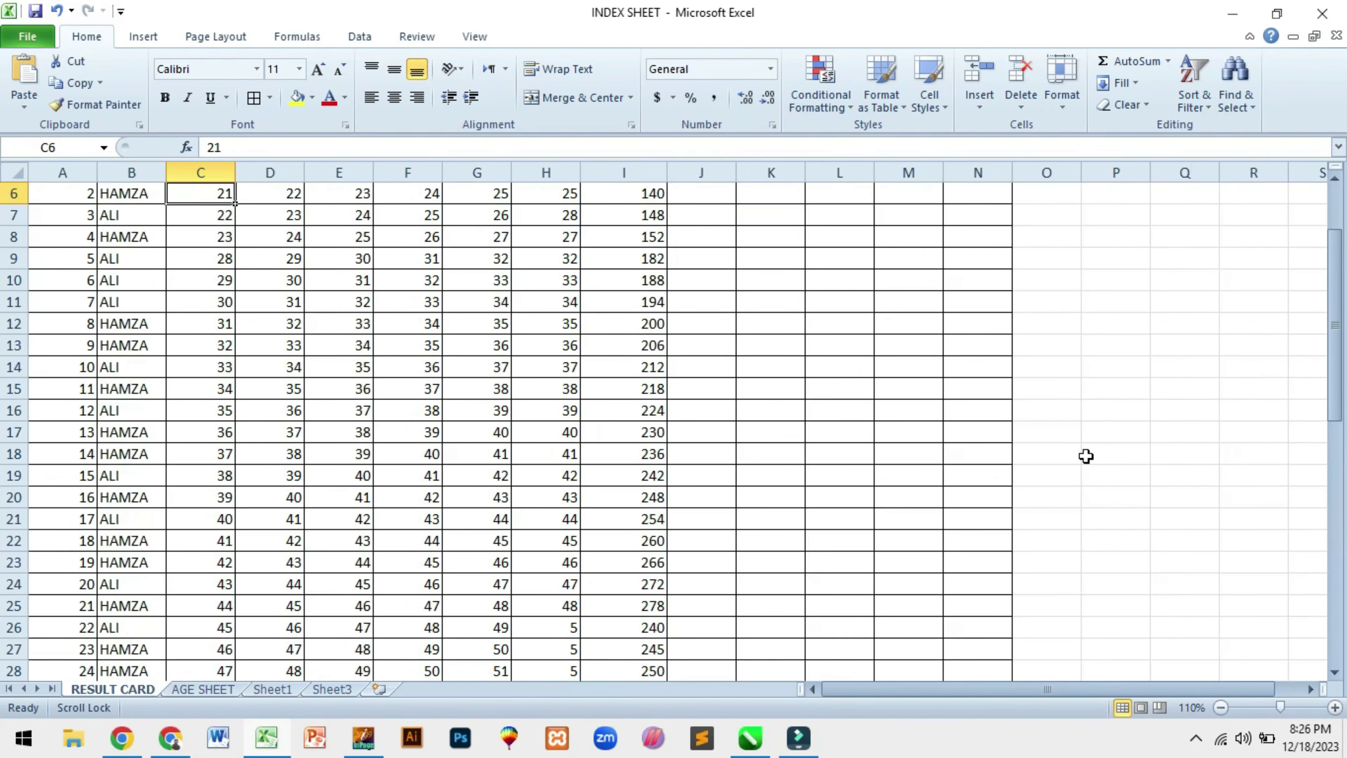
{"action": "left_click", "coordinate": [1335, 707]}
{"action": "left_click", "coordinate": [1335, 707]}
{"action": "left_click", "coordinate": [1334, 708]}
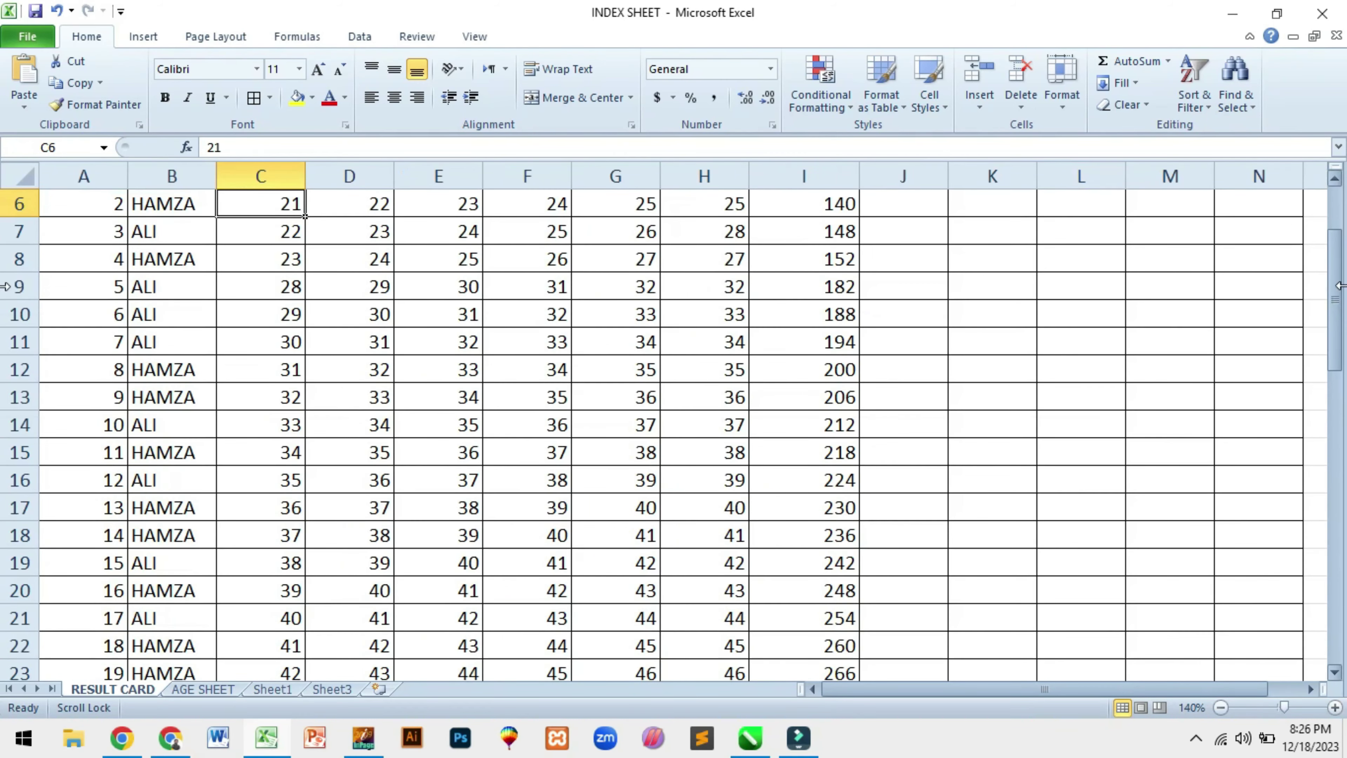
{"action": "left_click_drag", "start_coordinate": [1341, 275], "coordinate": [1344, 364]}
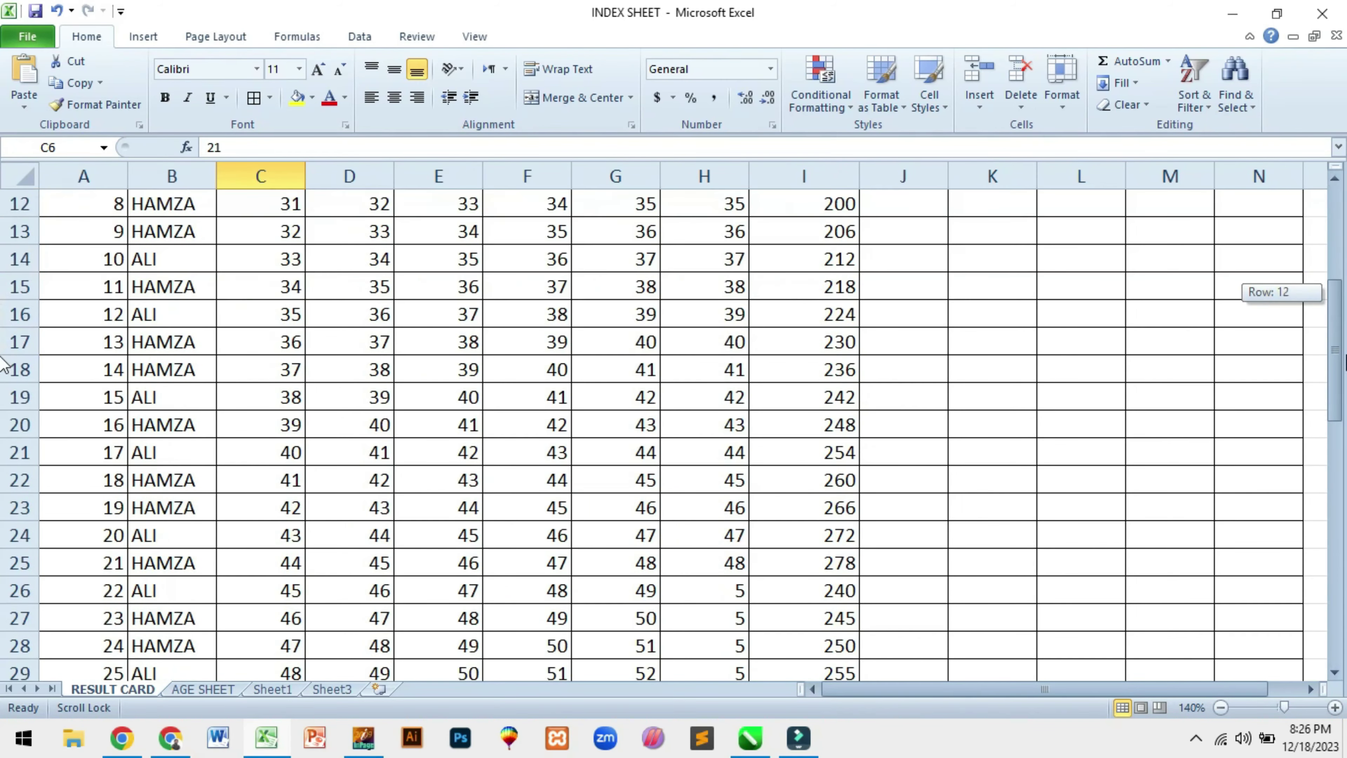
{"action": "left_click_drag", "start_coordinate": [1344, 364], "coordinate": [1342, 255]}
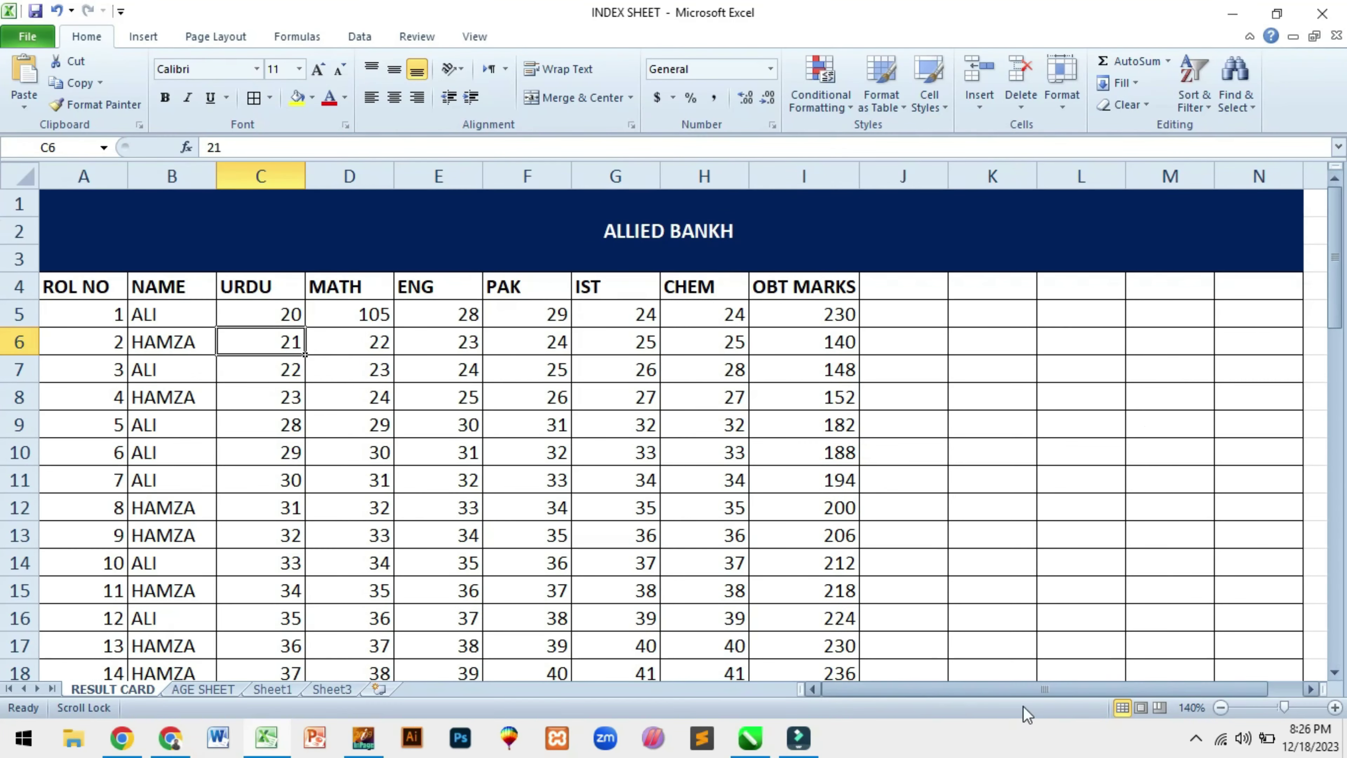
{"action": "left_click", "coordinate": [1311, 689]}
{"action": "left_click", "coordinate": [1334, 707]}
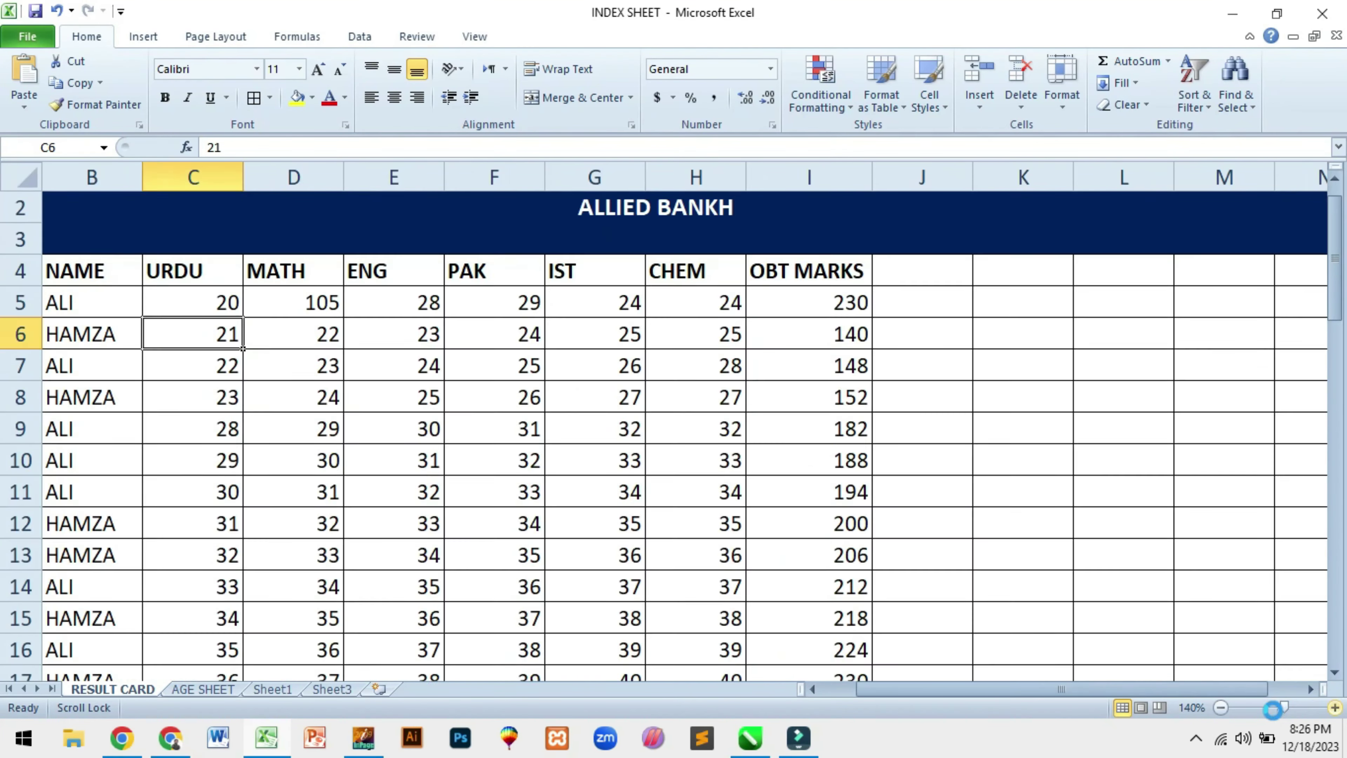
{"action": "left_click", "coordinate": [1223, 711]}
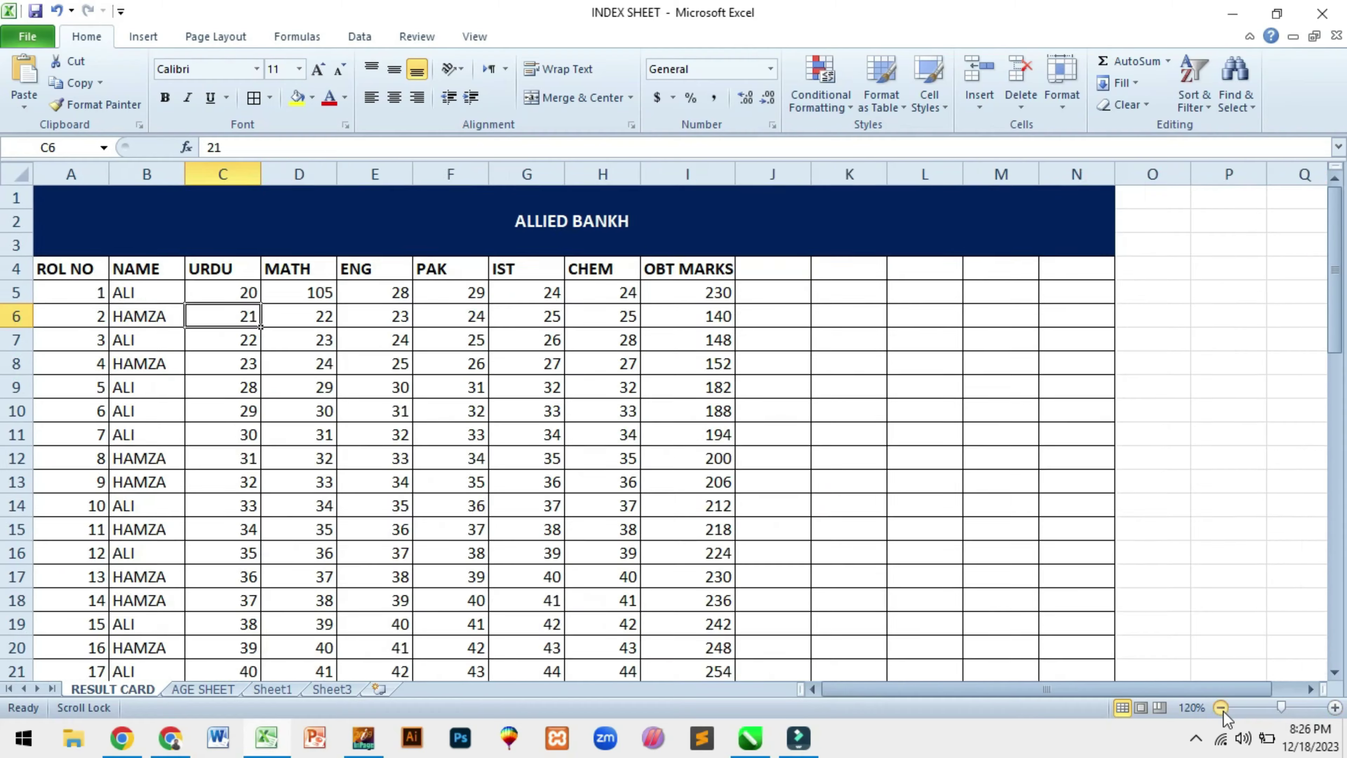
{"action": "left_click", "coordinate": [1221, 707]}
{"action": "left_click", "coordinate": [1221, 708]}
{"action": "left_click", "coordinate": [1221, 707]}
{"action": "left_click", "coordinate": [1221, 707]}
{"action": "left_click", "coordinate": [1221, 707]}
{"action": "left_click", "coordinate": [1221, 707]}
{"action": "left_click_drag", "start_coordinate": [1053, 689], "coordinate": [992, 689]}
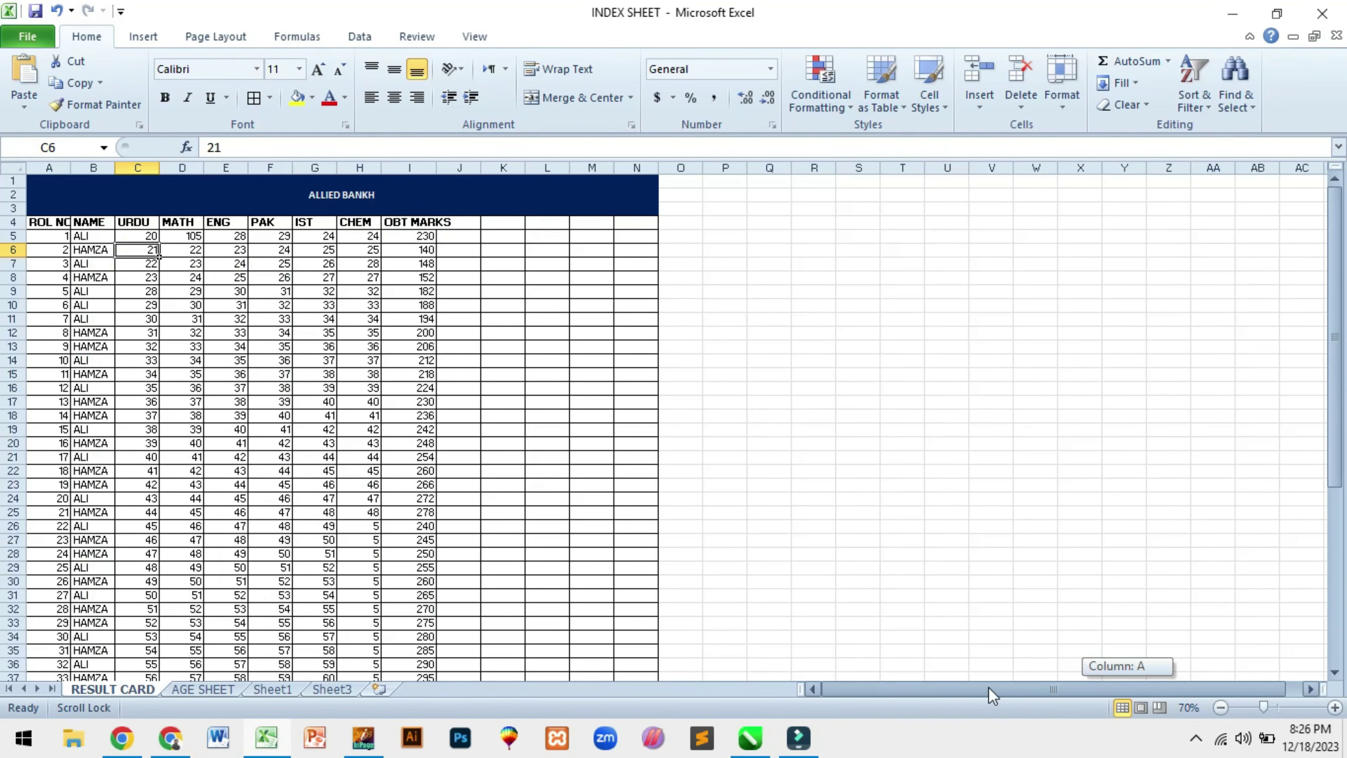
{"action": "left_click", "coordinate": [1335, 707]}
{"action": "left_click", "coordinate": [1335, 707]}
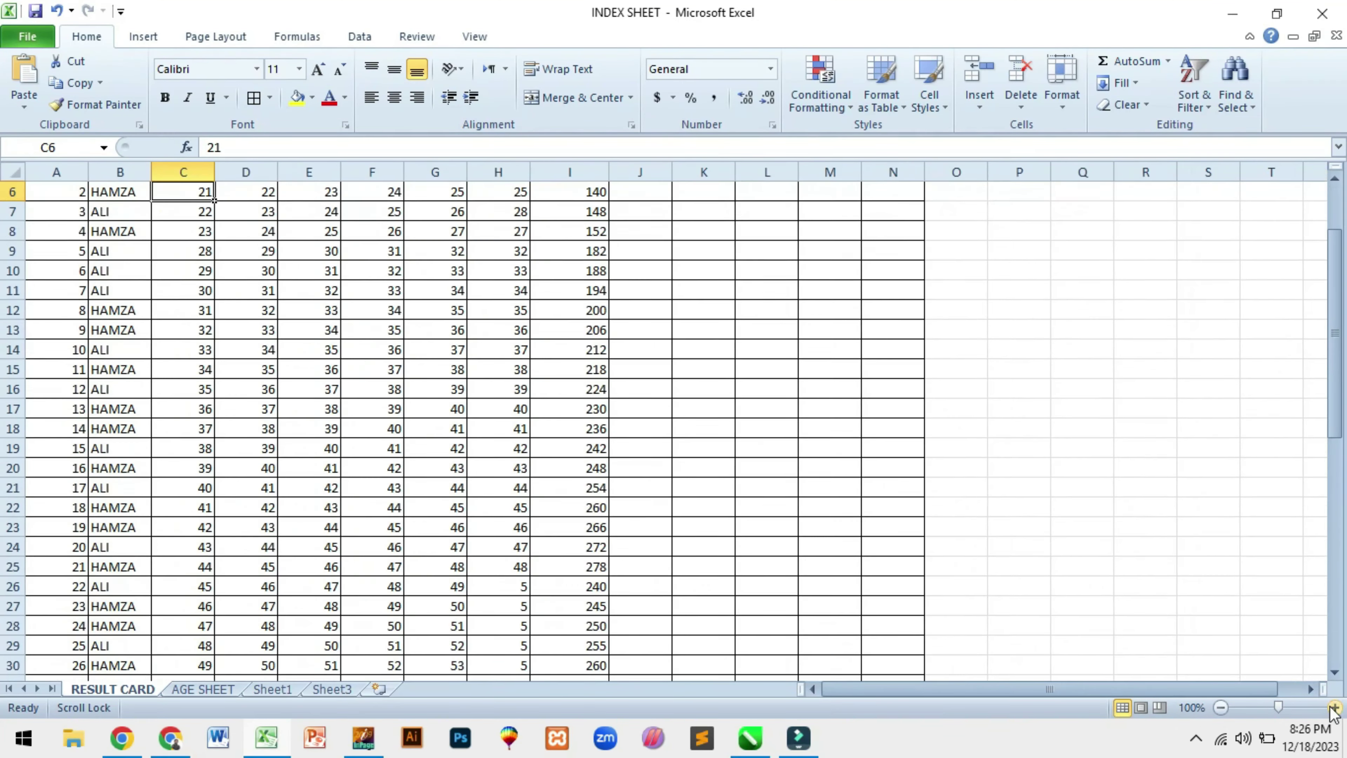
{"action": "left_click", "coordinate": [1334, 707]}
{"action": "left_click", "coordinate": [1334, 708]}
{"action": "left_click", "coordinate": [1335, 707]}
{"action": "left_click", "coordinate": [1335, 707]}
{"action": "left_click", "coordinate": [1334, 708]}
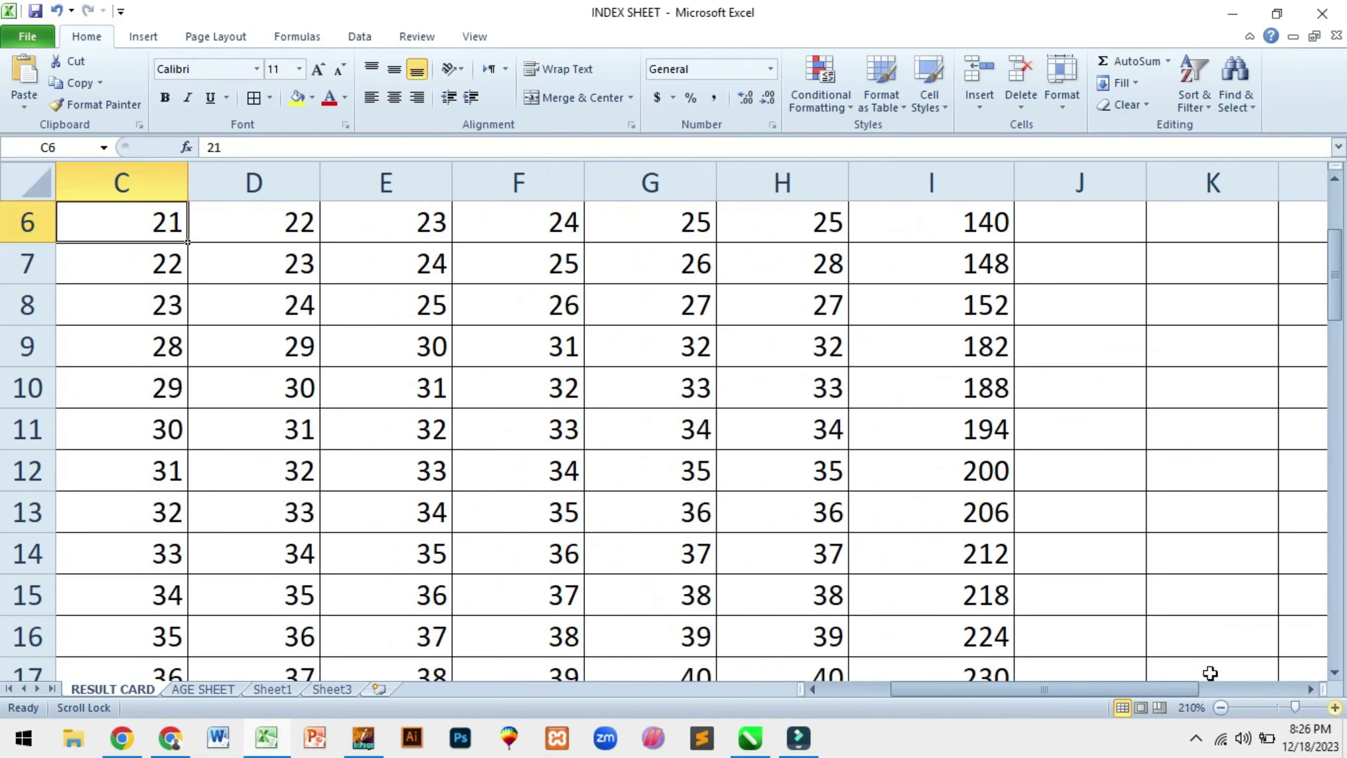
{"action": "scroll", "coordinate": [797, 536], "scroll_direction": "up", "scroll_amount": 2}
{"action": "mouse_move", "coordinate": [915, 690]}
{"action": "left_mouse_down"}
{"action": "mouse_move", "coordinate": [1086, 689]}
{"action": "mouse_move", "coordinate": [904, 654]}
{"action": "mouse_move", "coordinate": [784, 654]}
{"action": "left_mouse_up"}
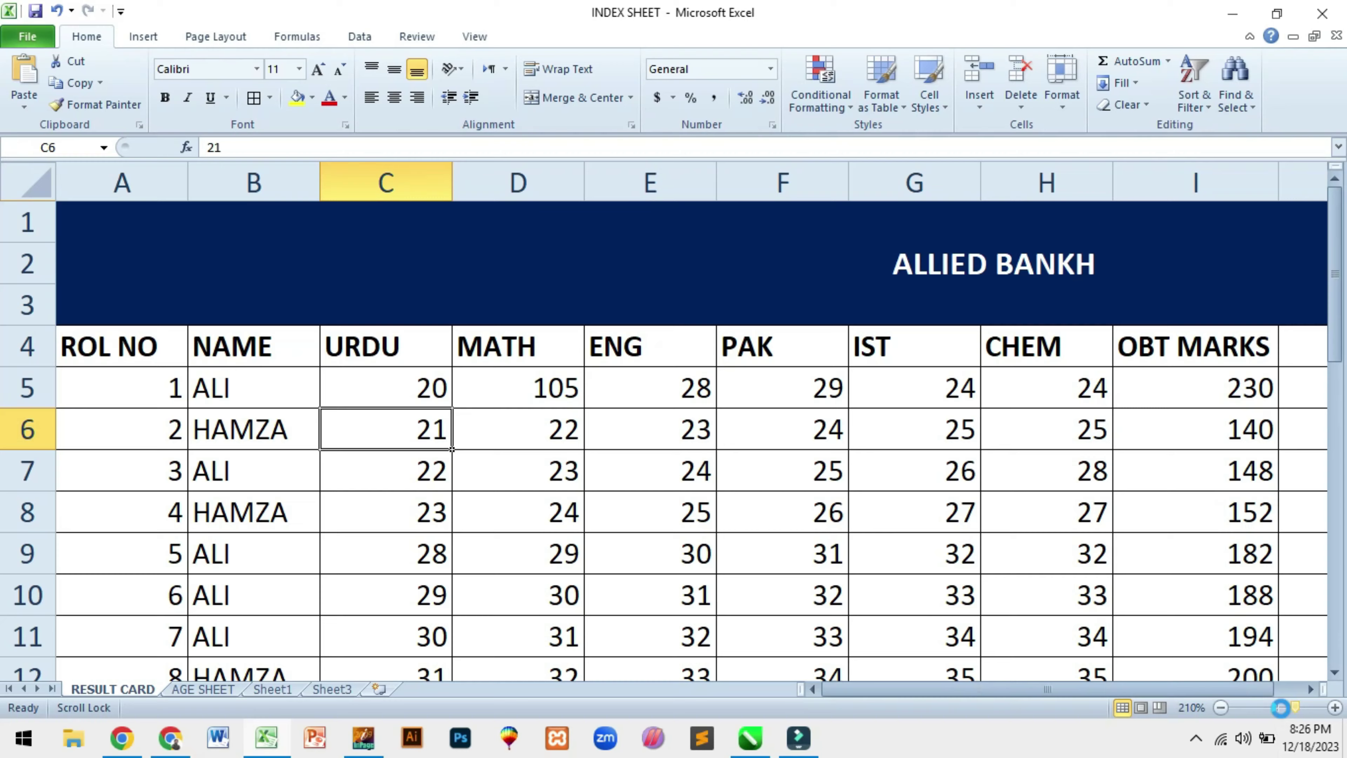
{"action": "left_click", "coordinate": [1279, 709]}
{"action": "left_click", "coordinate": [1220, 707]}
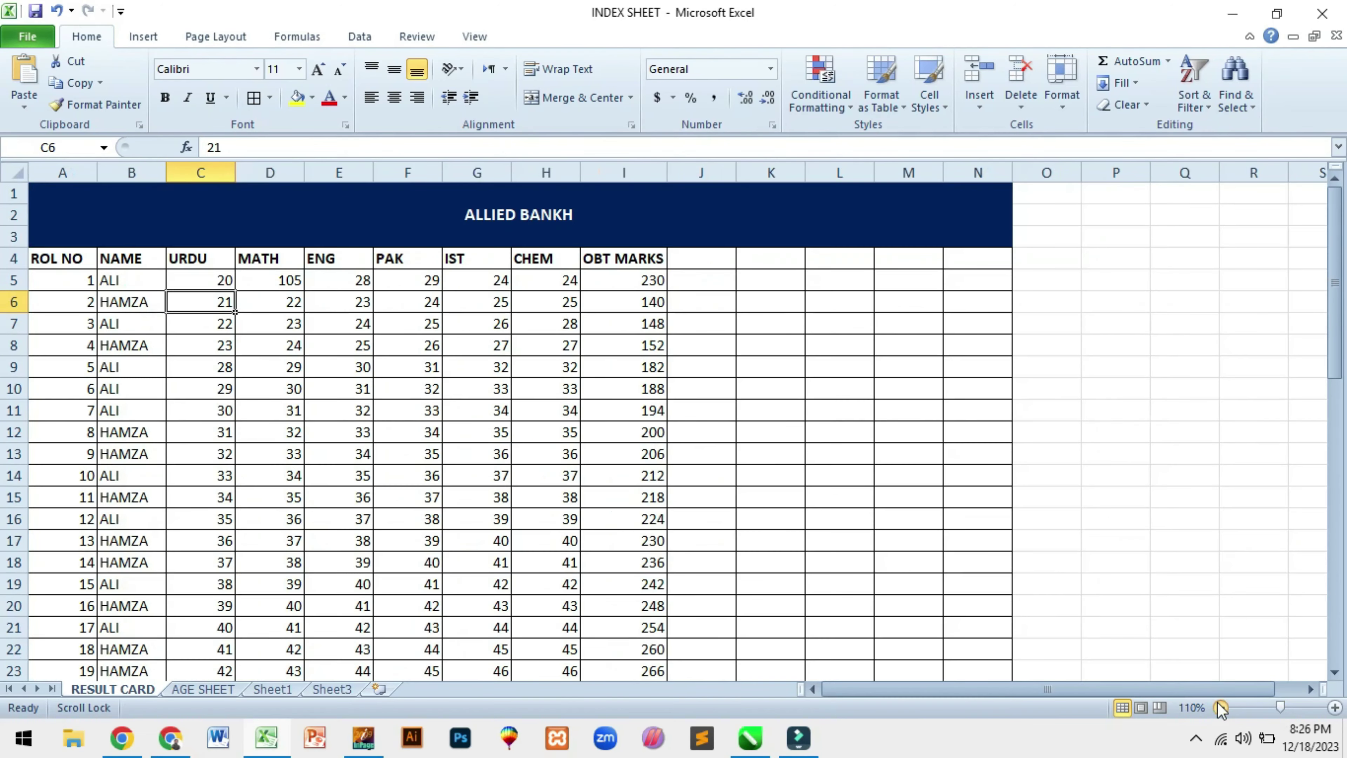
{"action": "left_click", "coordinate": [1221, 707]}
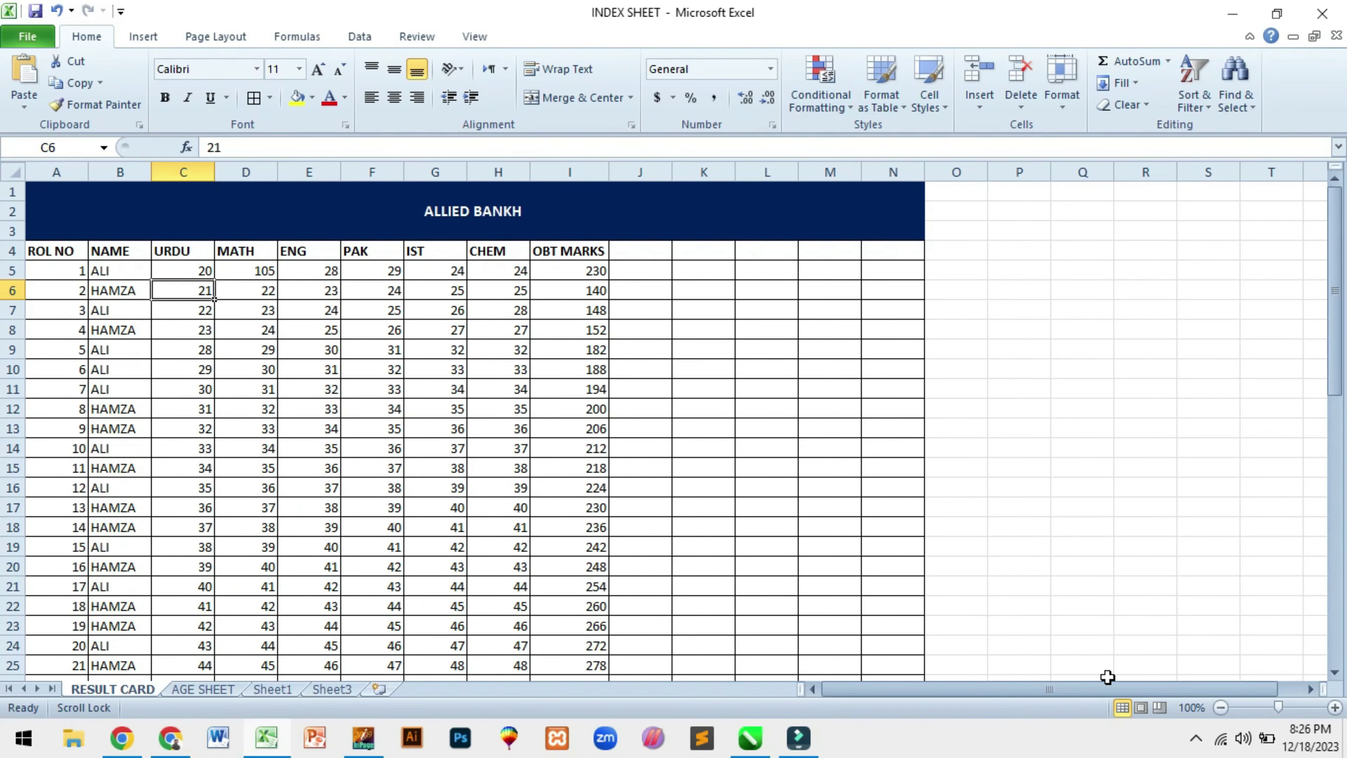
{"action": "key", "text": "ctrl+n"}
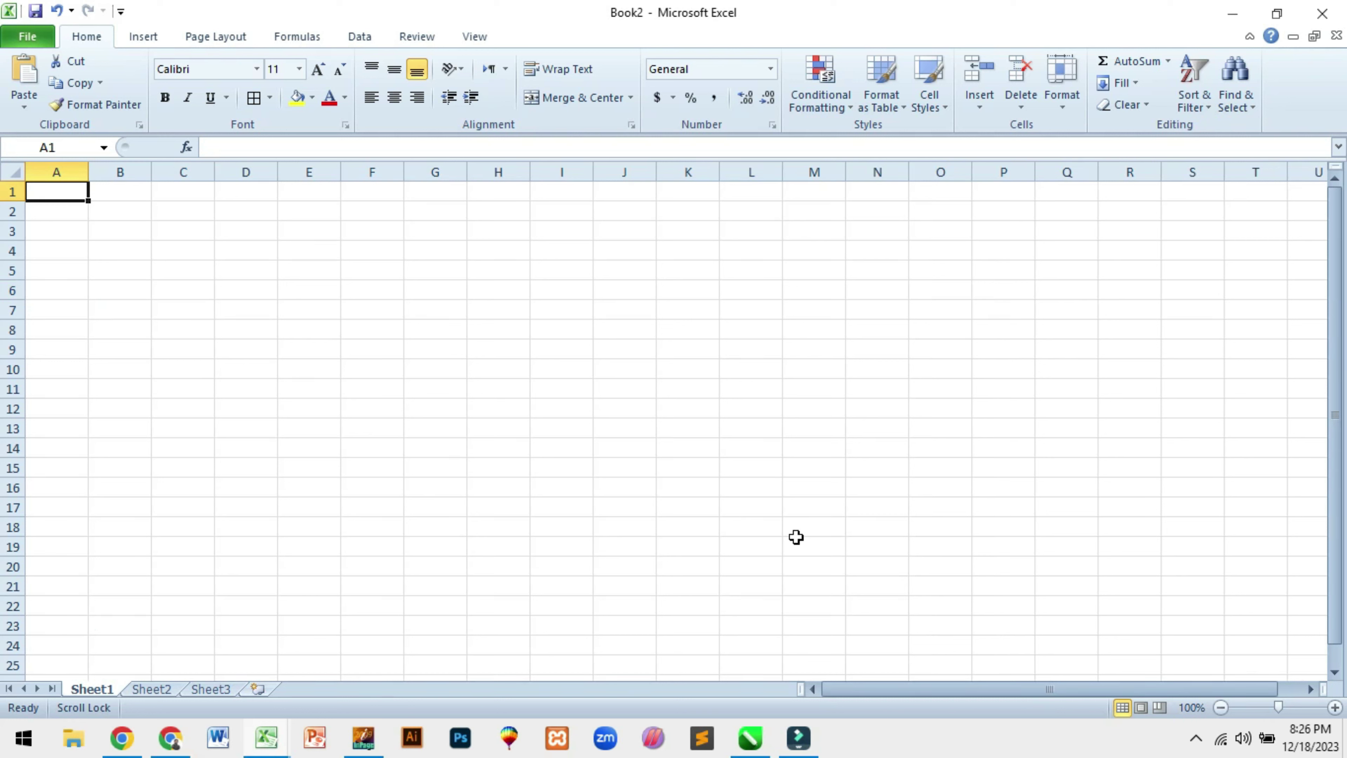